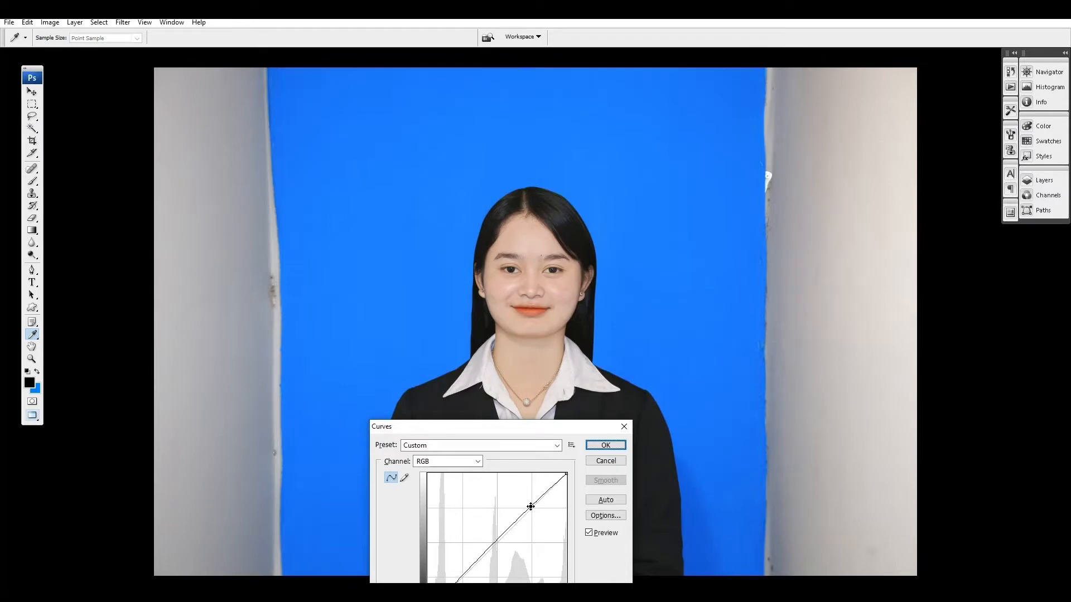
- Adjust the photo's brightness with an RGB Curves point and shift the midtone color balance to -3 toward yellow
{"action": "left_click", "coordinate": [530, 506]}
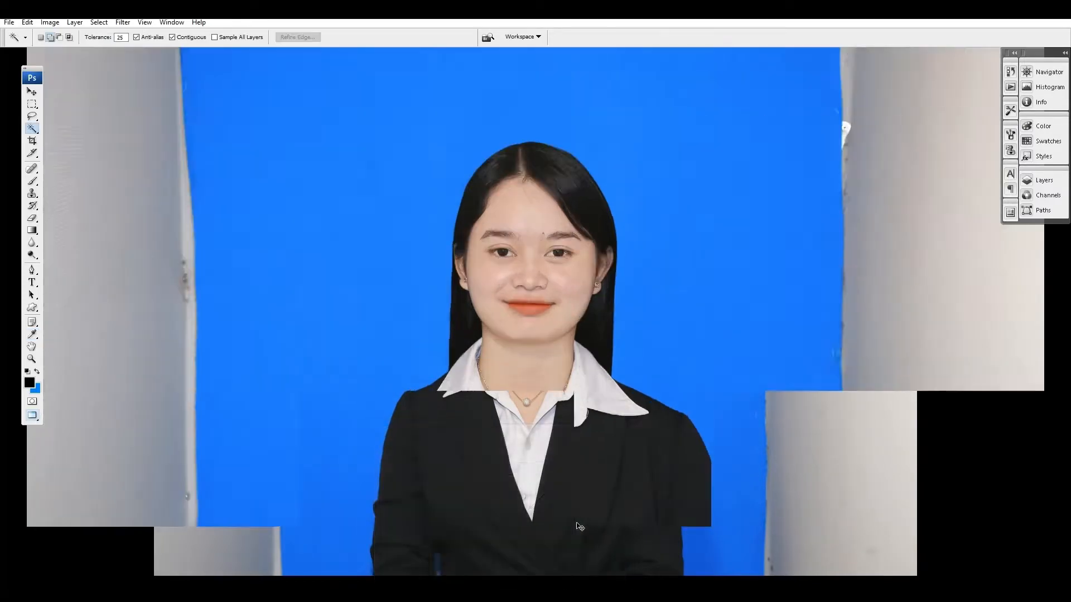
{"action": "key", "text": "ctrl+b"}
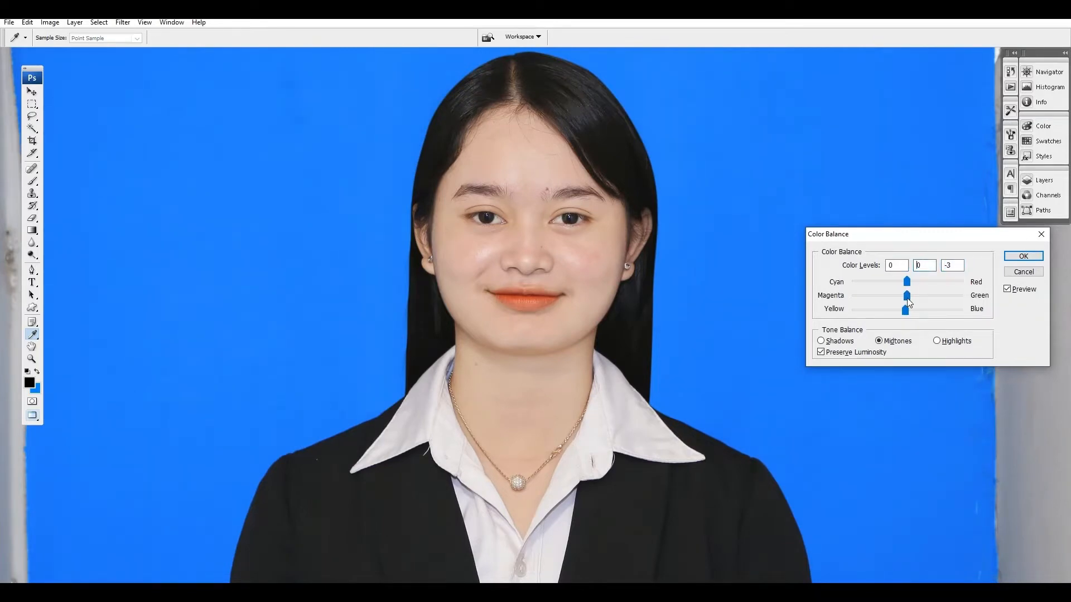
{"action": "key", "text": "Return"}
{"action": "key", "text": "w"}
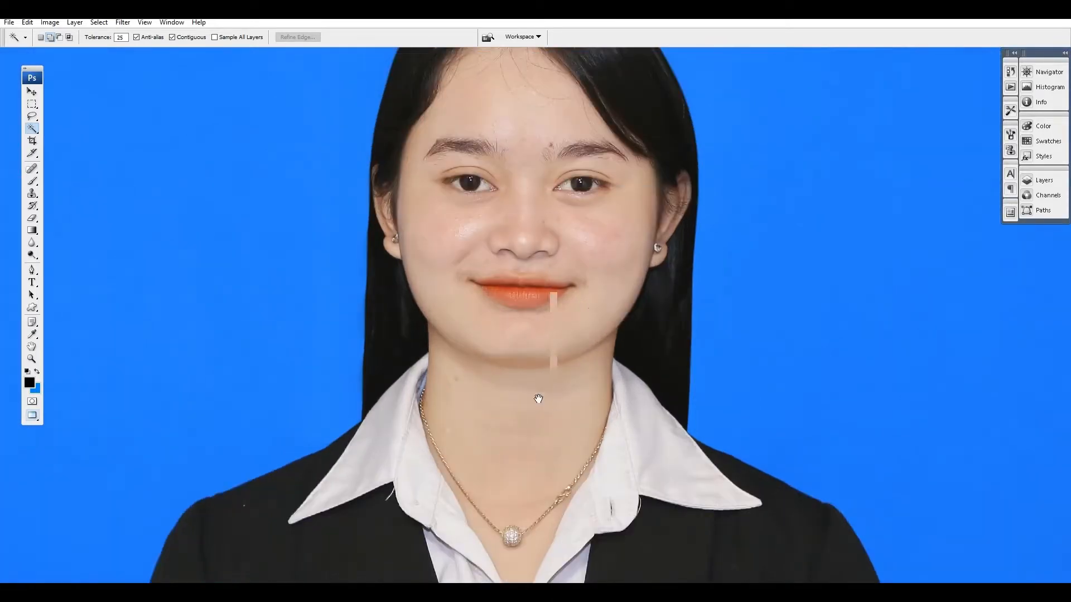
- Heal the small skin blemish above the upper lip with the 14 px Spot Healing Brush in Proximity Match mode
{"action": "key", "text": "ctrl+plus"}
{"action": "key", "text": "ctrl+plus"}
{"action": "key", "text": "ctrl+plus"}
{"action": "left_click_drag", "start_coordinate": [524, 368], "coordinate": [524, 382]}
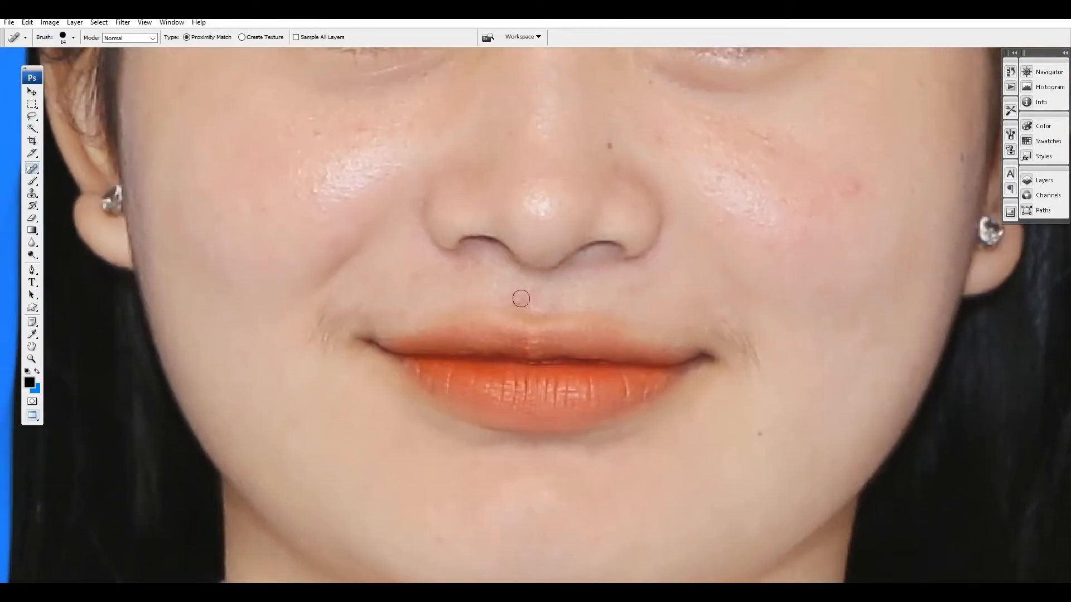
{"action": "left_click_drag", "start_coordinate": [520, 299], "coordinate": [531, 299]}
{"action": "left_click_drag", "start_coordinate": [605, 295], "coordinate": [501, 357]}
- Soften the shine and redness on the cheeks with the Clone Stamp at 20% opacity, sampling clean cheek skin
{"action": "key", "text": "s"}
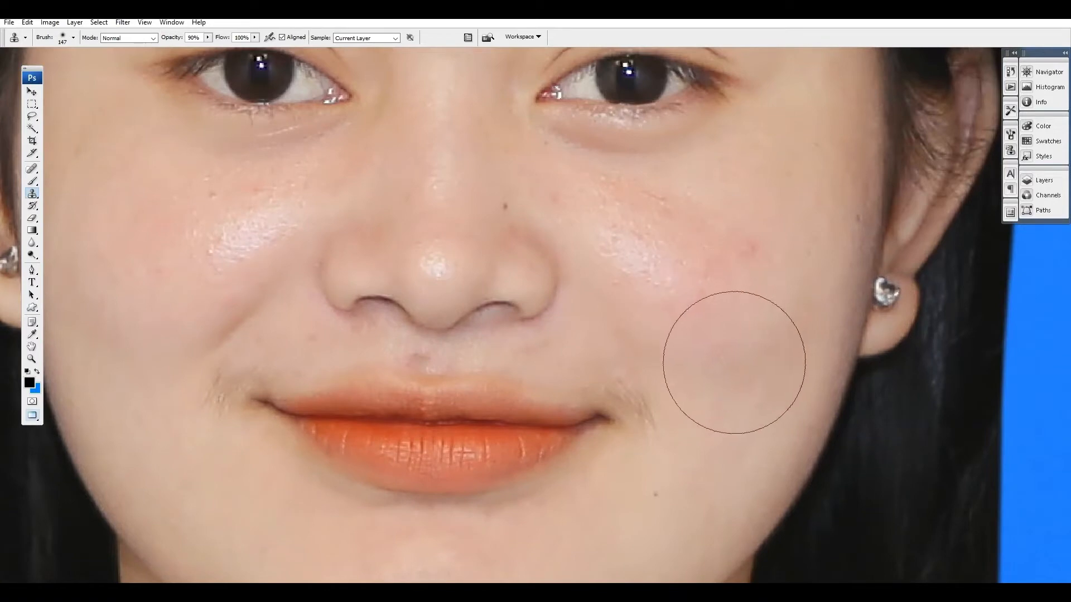
{"action": "key", "text": "2"}
{"action": "left_click", "coordinate": [730, 365], "text": "alt"}
{"action": "left_click_drag", "start_coordinate": [704, 321], "coordinate": [645, 246]}
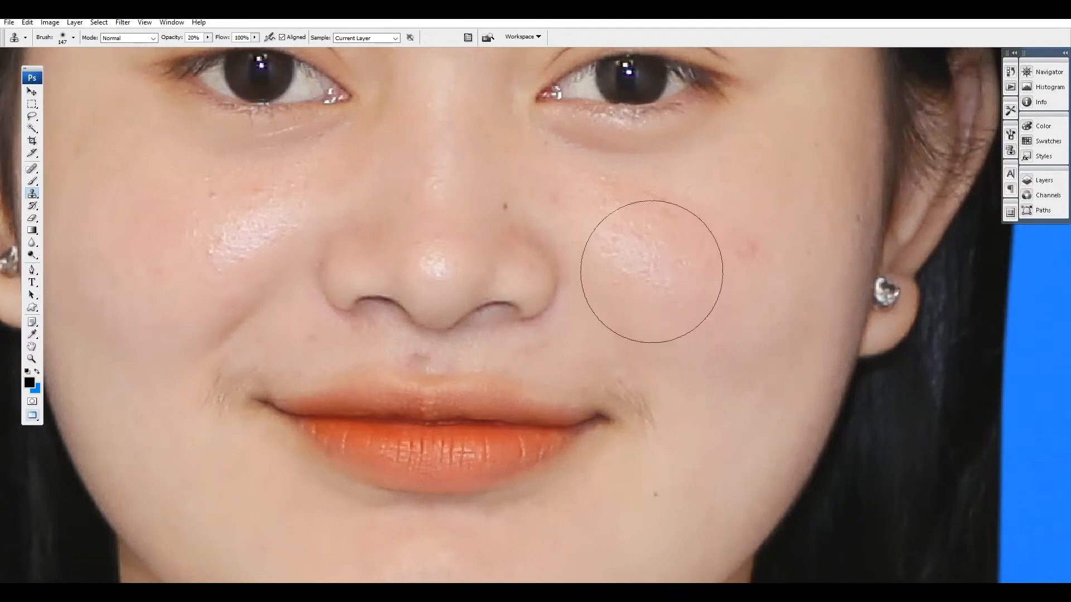
{"action": "left_click_drag", "start_coordinate": [658, 307], "coordinate": [617, 228]}
{"action": "key", "text": "ctrl+minus"}
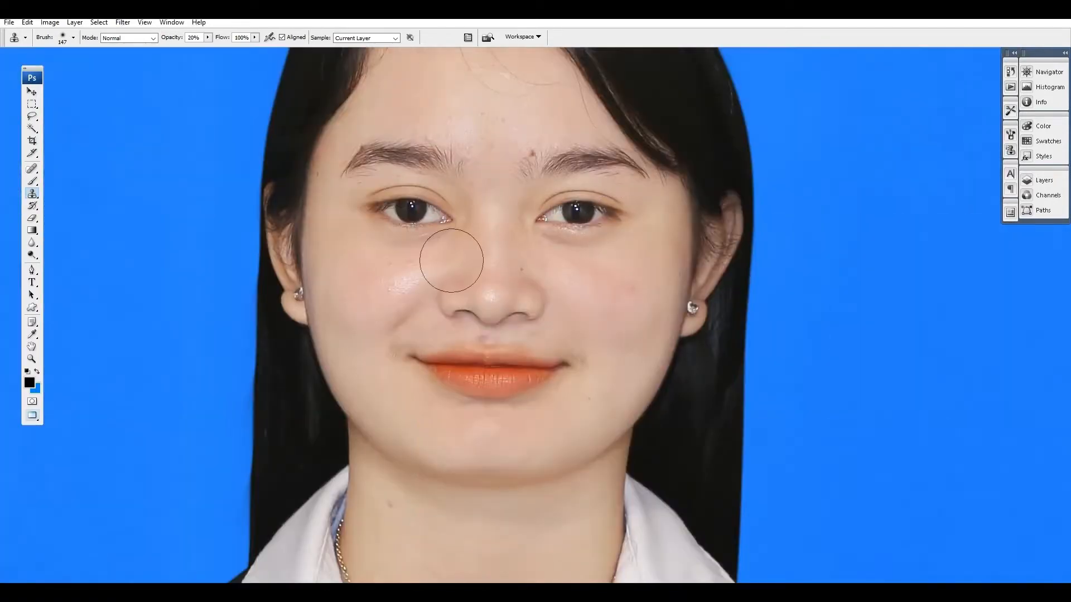
{"action": "key", "text": "ctrl+minus"}
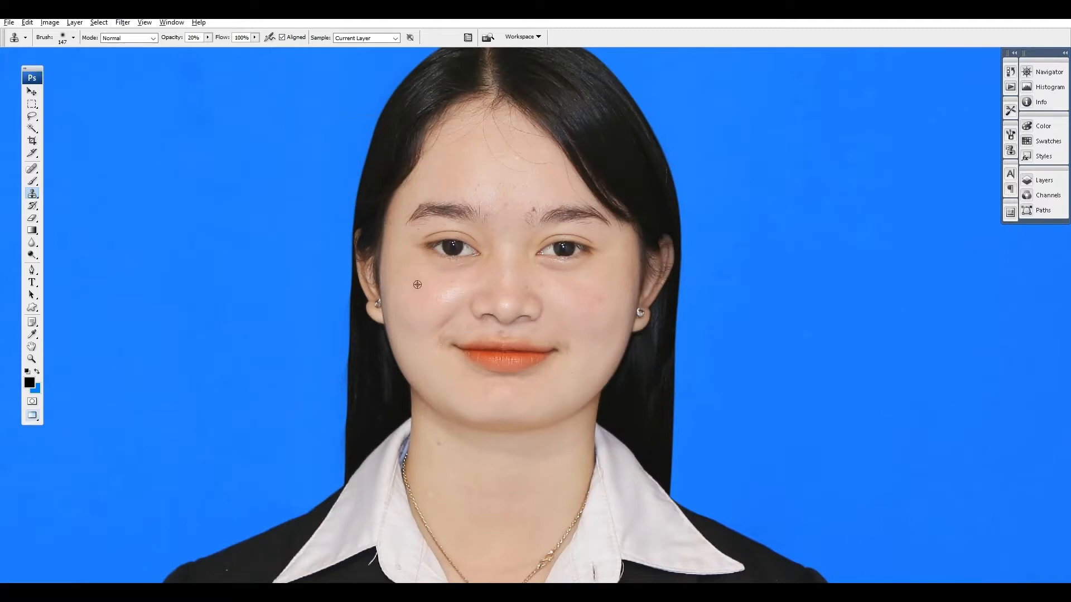
{"action": "key", "text": "ctrl+minus"}
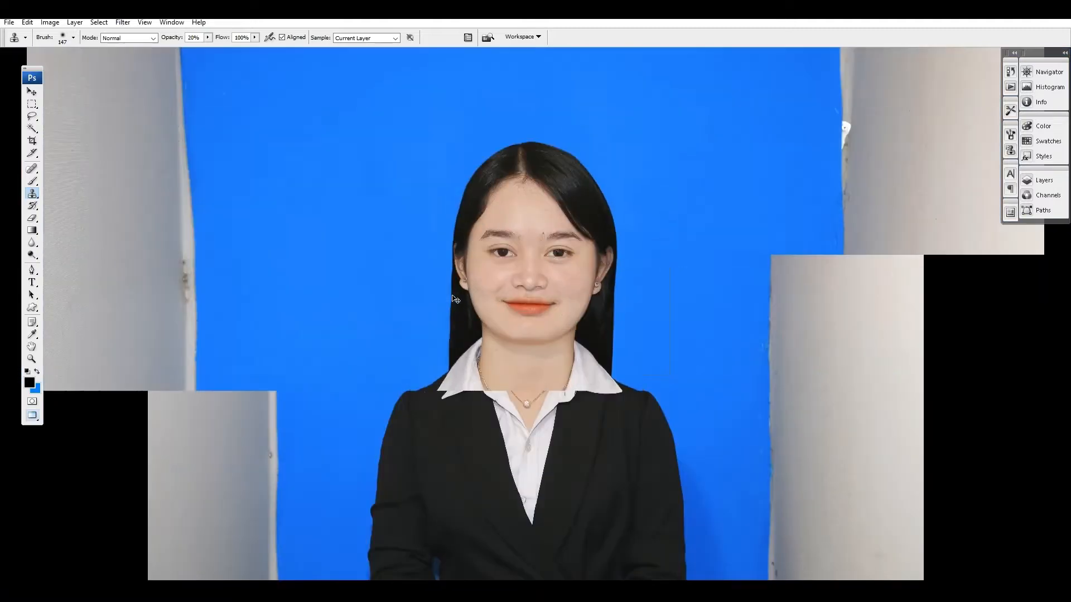
{"action": "left_click_drag", "start_coordinate": [486, 149], "coordinate": [552, 351]}
{"action": "left_click_drag", "start_coordinate": [558, 174], "coordinate": [563, 246]}
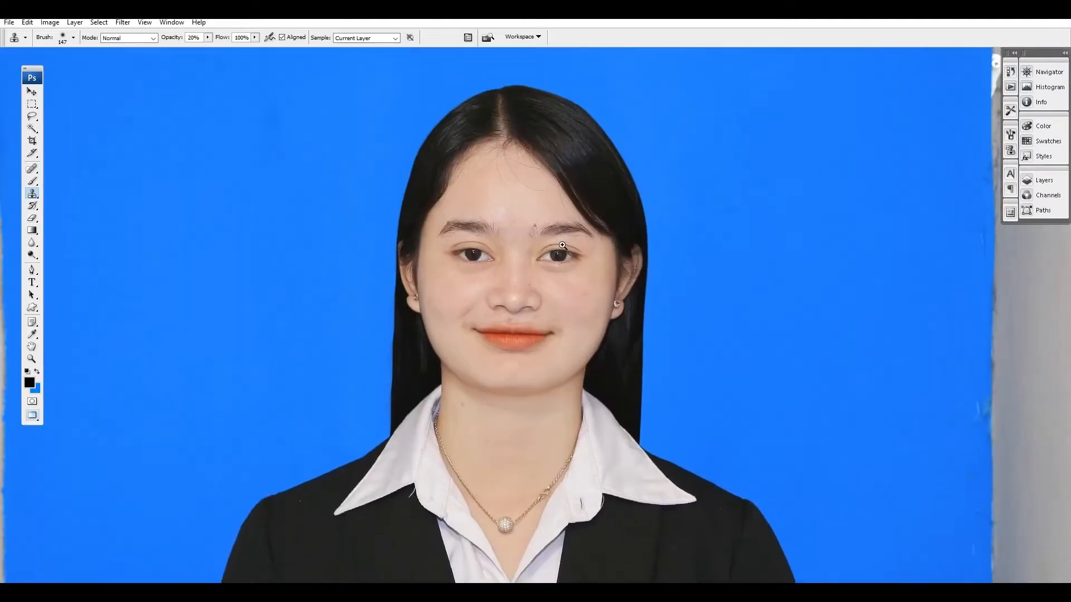
{"action": "left_click_drag", "start_coordinate": [528, 141], "coordinate": [638, 351]}
{"action": "mouse_move", "coordinate": [187, 171]}
{"action": "left_mouse_down"}
{"action": "mouse_move", "coordinate": [343, 328]}
{"action": "mouse_move", "coordinate": [332, 322]}
{"action": "left_mouse_up"}
{"action": "key", "text": "l"}
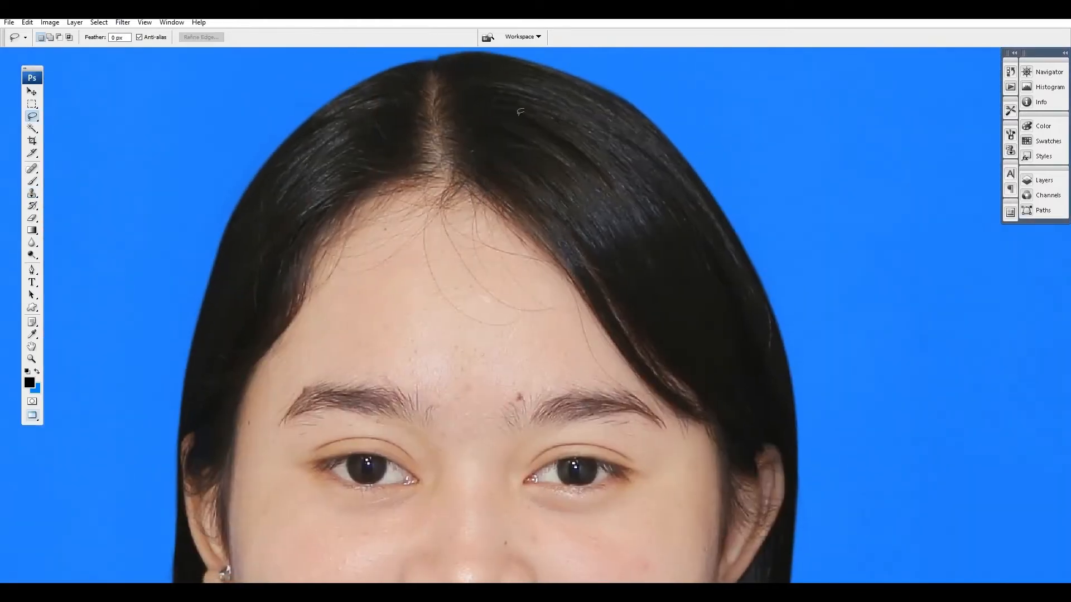
{"action": "left_click_drag", "start_coordinate": [692, 324], "coordinate": [677, 327]}
{"action": "key", "text": "ctrl+d"}
- Outline the fuller hair section beside the parting with the Pen tool, convert it to a selection and feather it 5 pixels
{"action": "key", "text": "p"}
{"action": "left_click_drag", "start_coordinate": [517, 99], "coordinate": [610, 122]}
{"action": "left_click_drag", "start_coordinate": [694, 231], "coordinate": [710, 271]}
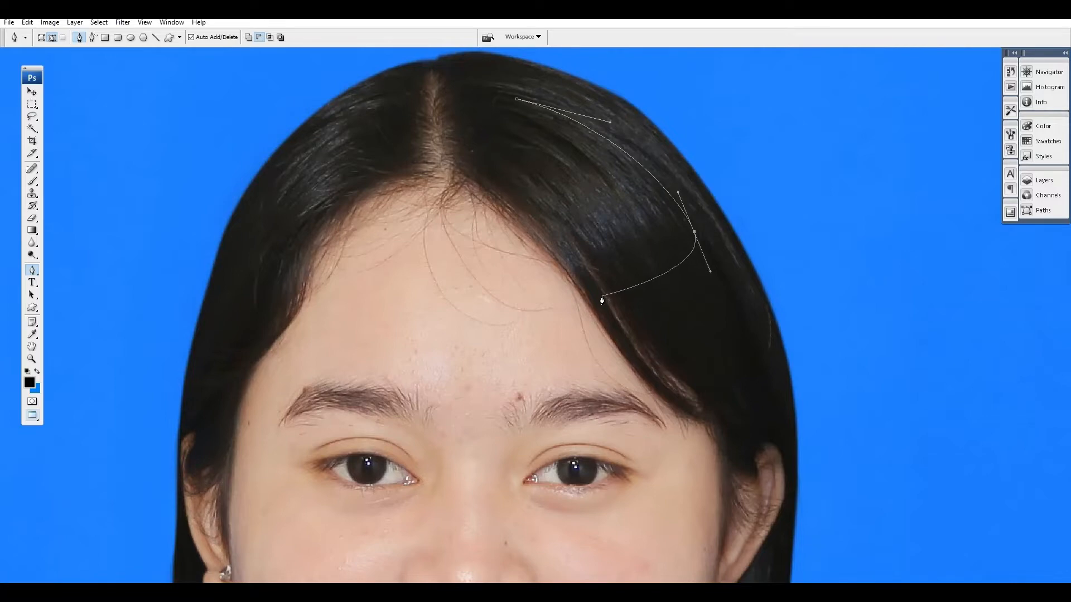
{"action": "left_click_drag", "start_coordinate": [528, 192], "coordinate": [490, 161]}
{"action": "key", "text": "ctrl+Return"}
{"action": "key", "text": "ctrl+alt+d"}
{"action": "type", "text": "5"}
{"action": "key", "text": "Return"}
- Make a horizontally flipped copy of the selected hair and place it over the hair across the parting
{"action": "key", "text": "ctrl+minus"}
{"action": "key", "text": "ctrl+minus"}
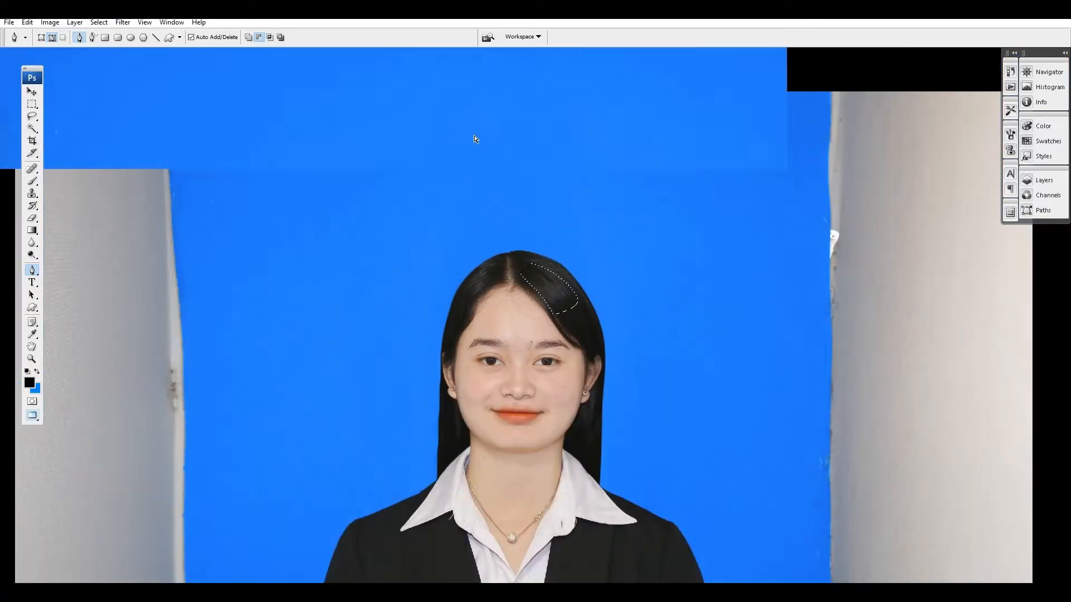
{"action": "key", "text": "ctrl+plus"}
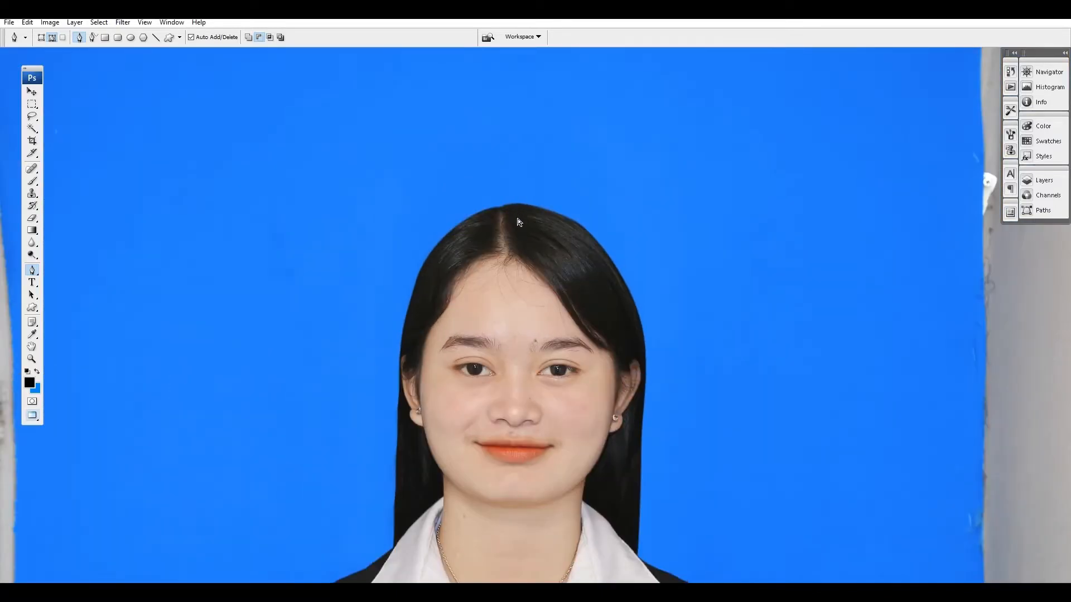
{"action": "key", "text": "m"}
{"action": "key", "text": "ctrl+t"}
{"action": "right_click", "coordinate": [602, 292]}
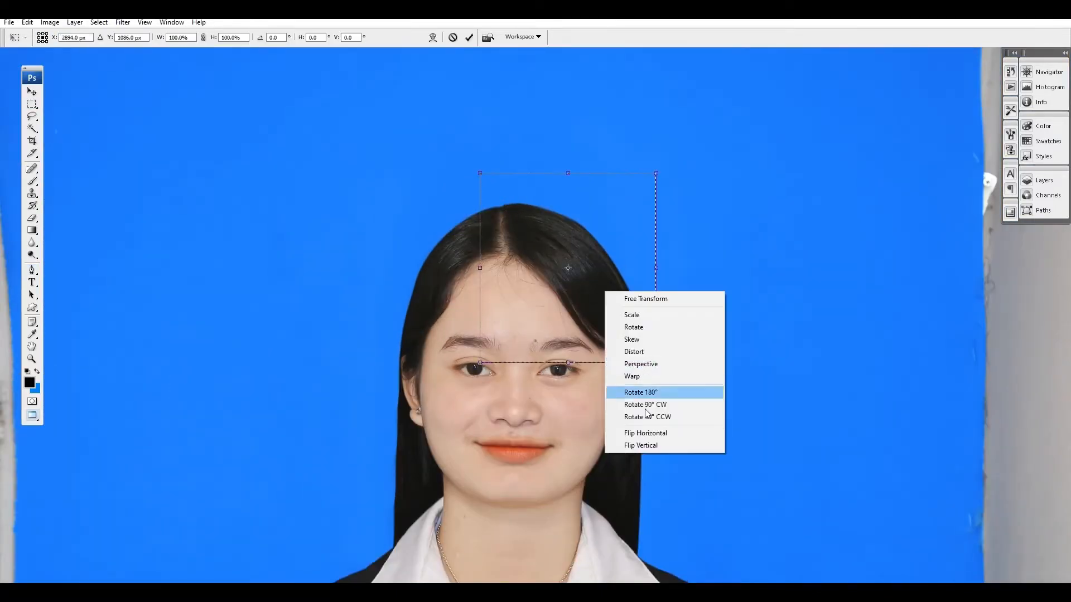
{"action": "left_click", "coordinate": [647, 432]}
{"action": "left_click_drag", "start_coordinate": [523, 282], "coordinate": [466, 291]}
{"action": "key", "text": "Return"}
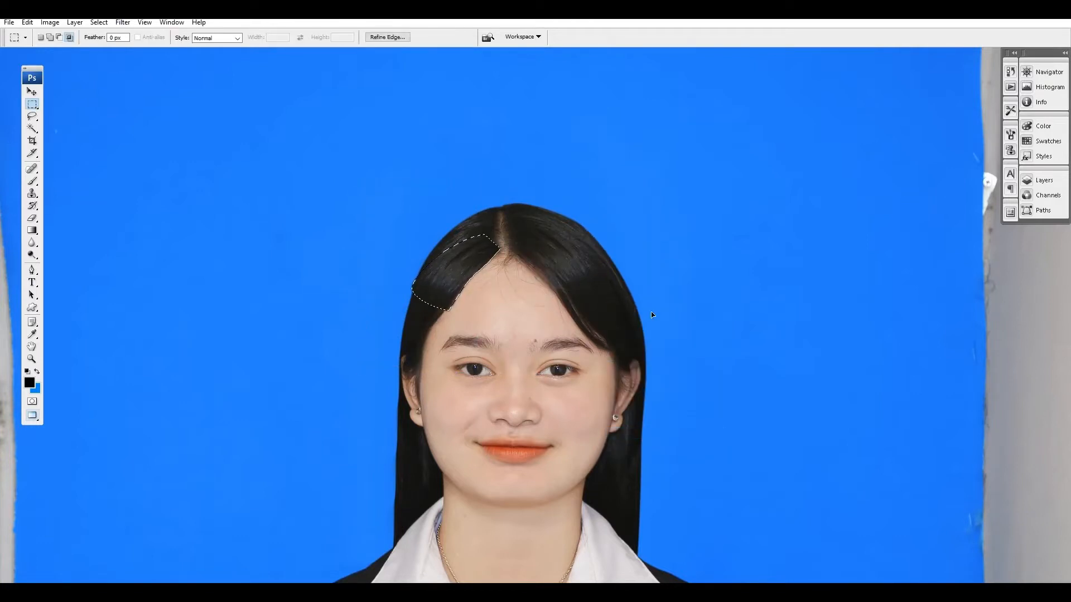
- Rotate the mirrored hair patch slightly with Free Transform so it follows the hairline
{"action": "key", "text": "ctrl+d"}
{"action": "key", "text": "ctrl+t"}
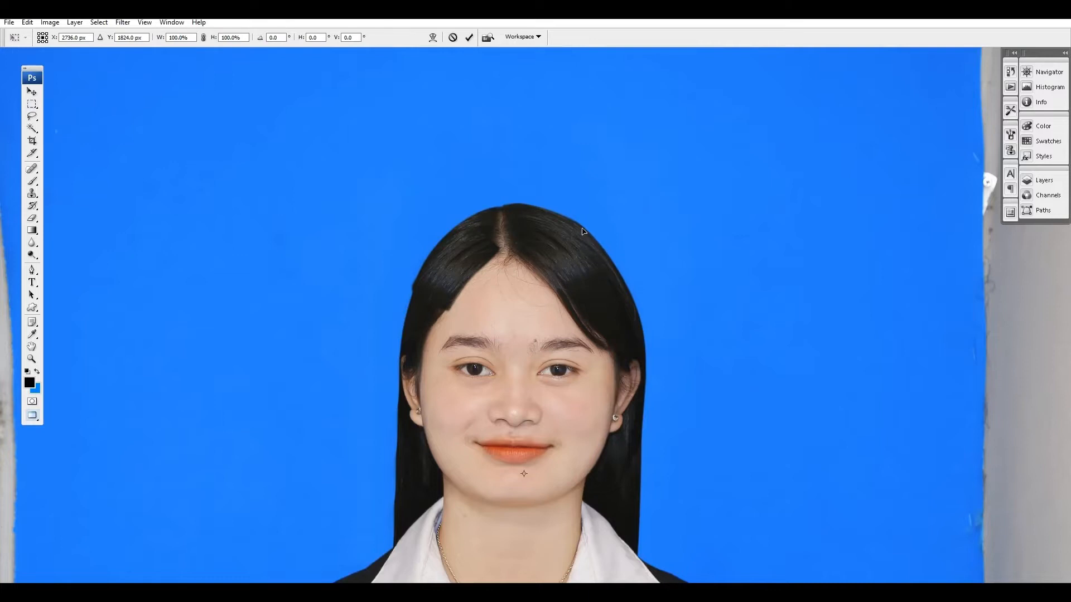
{"action": "key", "text": "Escape"}
{"action": "left_click_drag", "start_coordinate": [566, 385], "coordinate": [561, 376]}
{"action": "key", "text": "ctrl+t"}
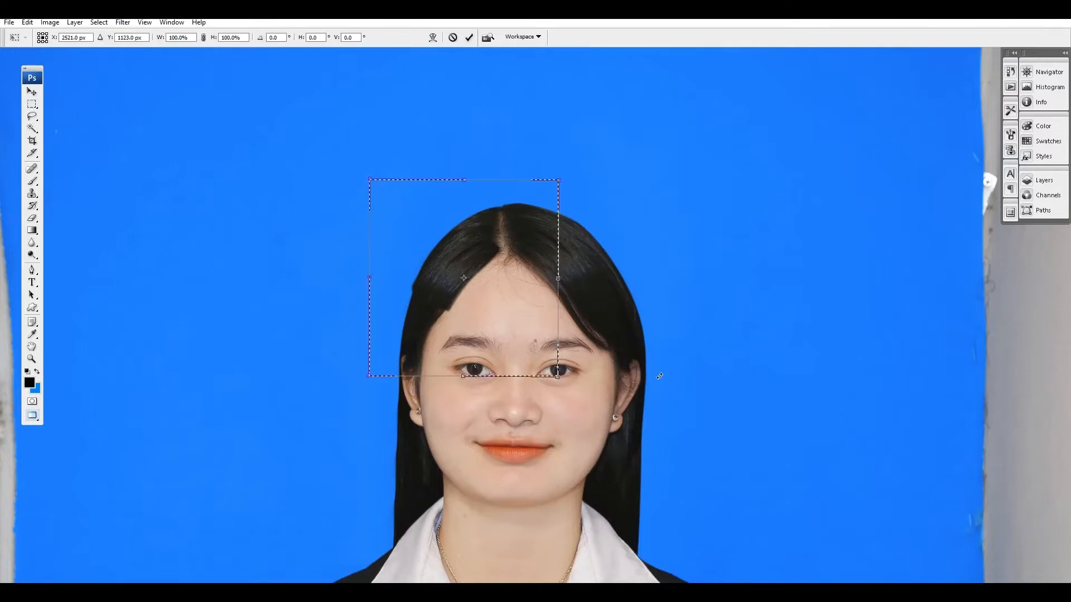
{"action": "left_click_drag", "start_coordinate": [658, 375], "coordinate": [645, 396]}
{"action": "key", "text": "Return"}
- Enlarge the soft Eraser to 246 px and erase the hard edges of the mirrored hair patch along the parting
{"action": "key", "text": "e"}
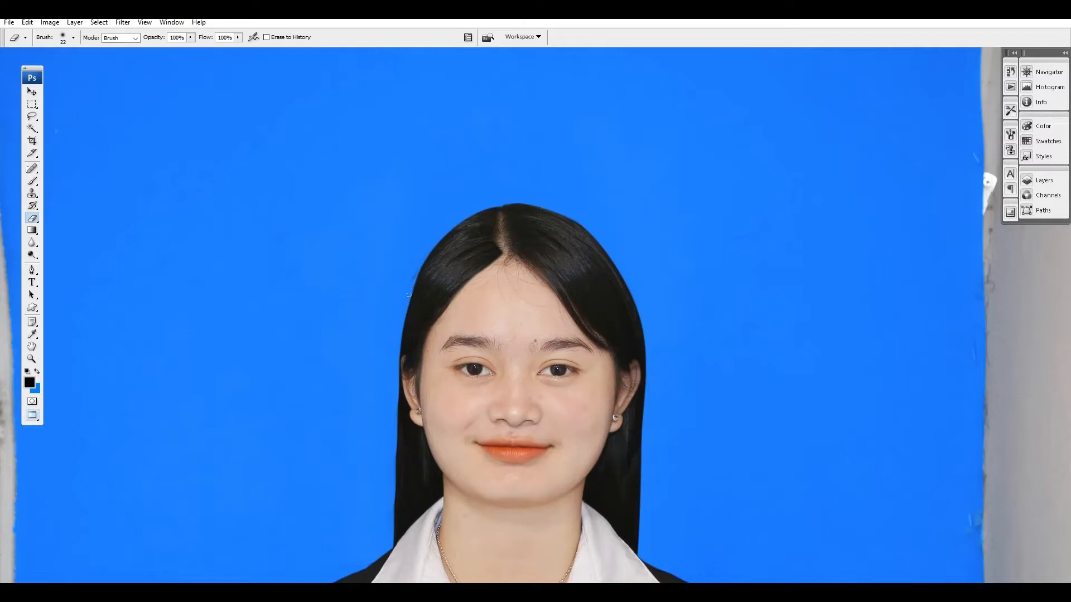
{"action": "left_click", "coordinate": [508, 214], "text": "ctrl"}
{"action": "left_click", "coordinate": [509, 226], "text": "ctrl"}
{"action": "left_click", "coordinate": [513, 245], "text": "ctrl"}
{"action": "right_click", "coordinate": [521, 260]}
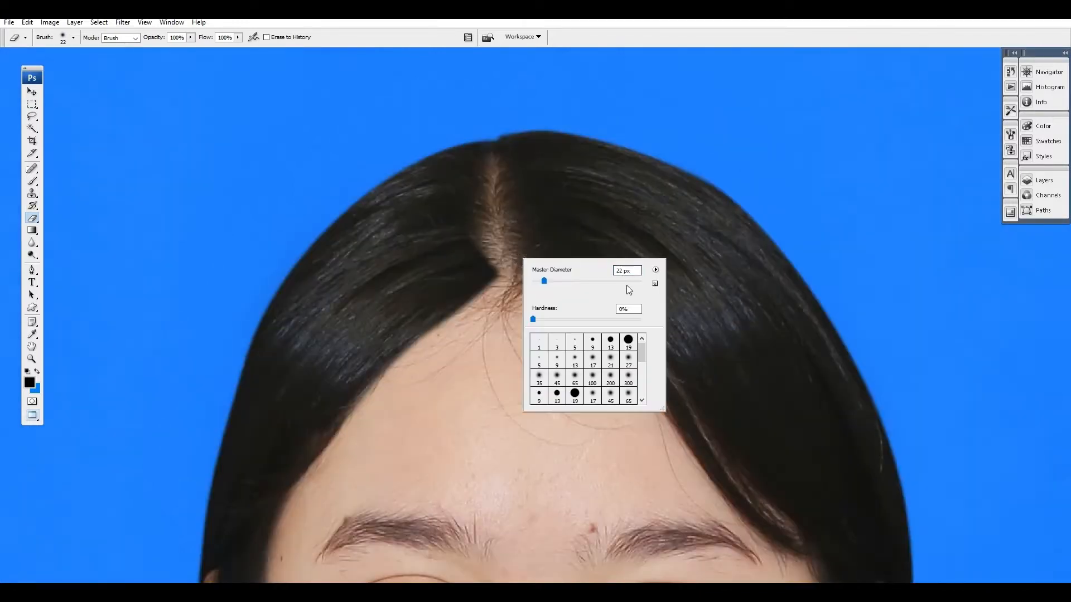
{"action": "left_click", "coordinate": [615, 283]}
{"action": "left_click", "coordinate": [492, 229]}
{"action": "mouse_move", "coordinate": [556, 263]}
{"action": "left_mouse_down"}
{"action": "mouse_move", "coordinate": [575, 266]}
{"action": "mouse_move", "coordinate": [358, 202]}
{"action": "left_mouse_up"}
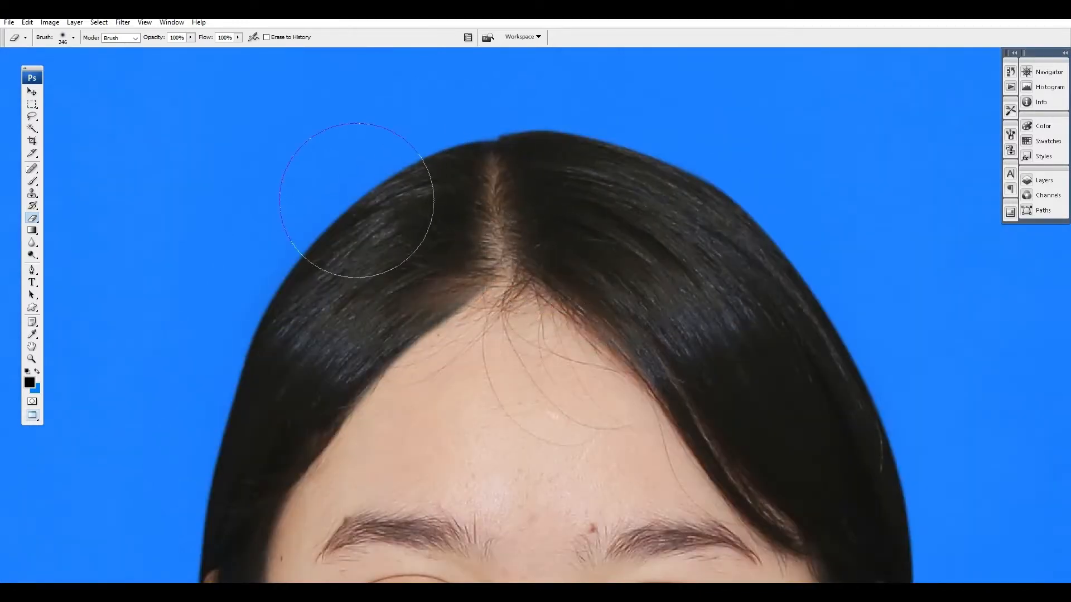
- Set the Clone Stamp brush to 78 px and touch up the mirrored hair near the hairline at 20% opacity
{"action": "key", "text": "ctrl+minus"}
{"action": "key", "text": "ctrl+minus"}
{"action": "key", "text": "ctrl+minus"}
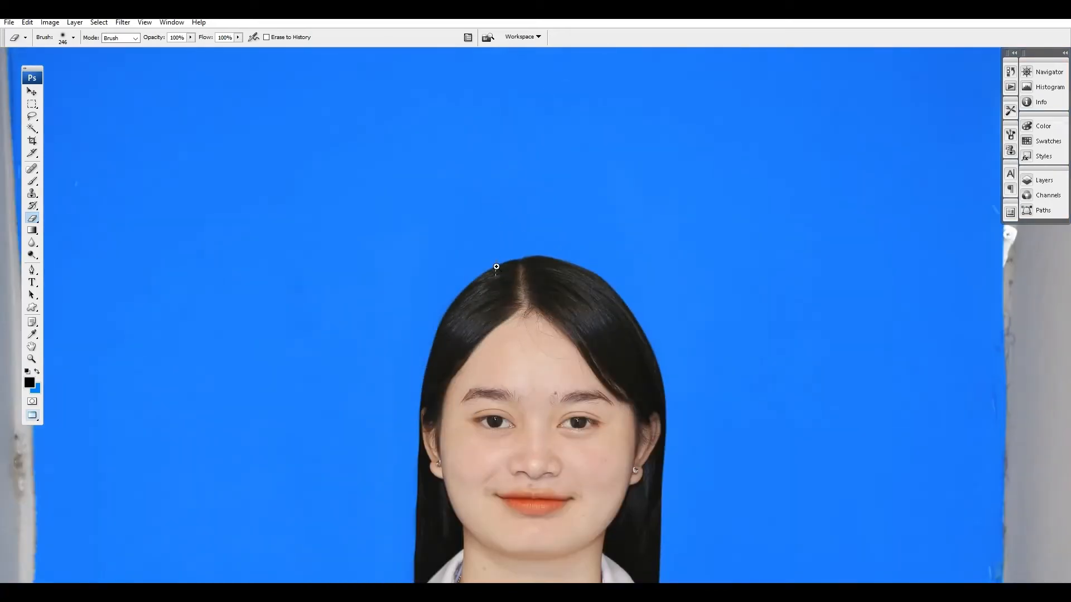
{"action": "left_click_drag", "start_coordinate": [496, 267], "coordinate": [532, 395]}
{"action": "key", "text": "s"}
{"action": "right_click", "coordinate": [495, 320]}
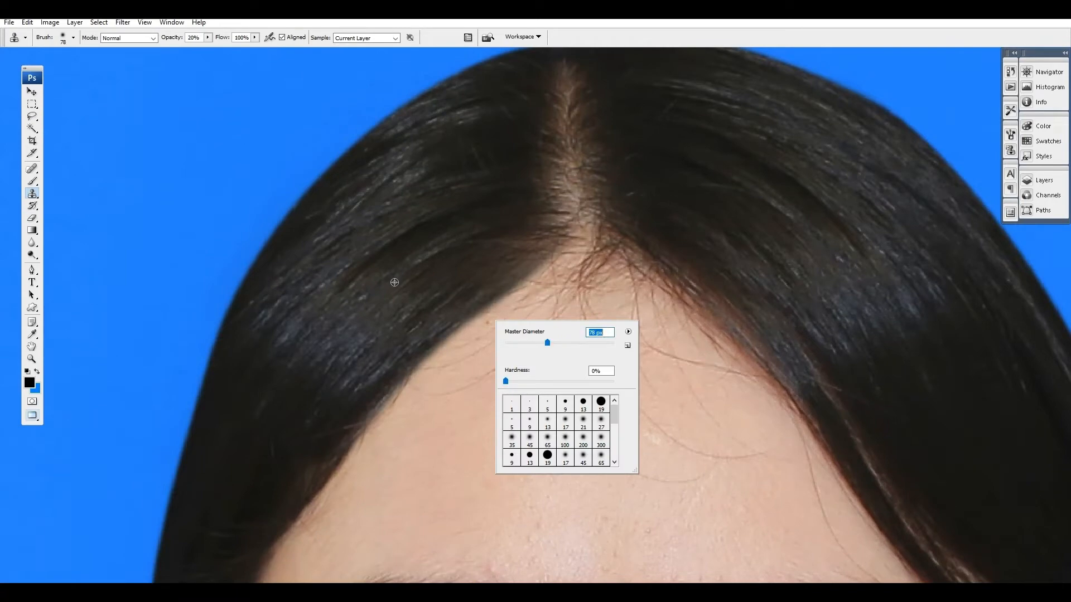
{"action": "key", "text": "Return"}
{"action": "key", "text": "ctrl+0"}
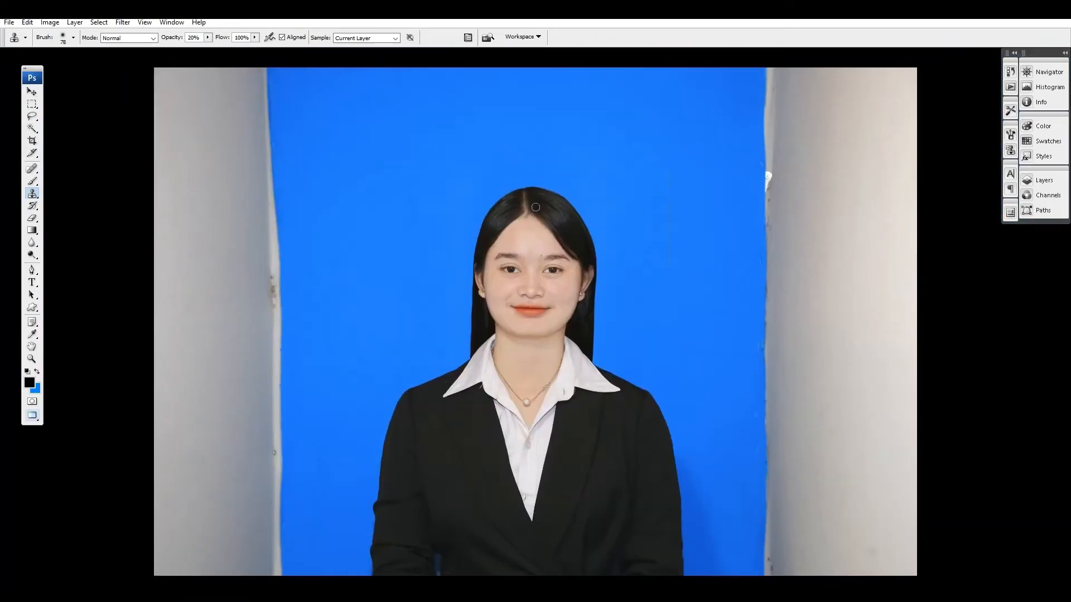
- Select the face skin with the Magic Wand at a tolerance of 25
{"action": "mouse_move", "coordinate": [499, 178]}
{"action": "left_mouse_down"}
{"action": "mouse_move", "coordinate": [538, 425]}
{"action": "mouse_move", "coordinate": [539, 324]}
{"action": "left_mouse_up"}
{"action": "key", "text": "w"}
{"action": "key", "text": "ctrl+minus"}
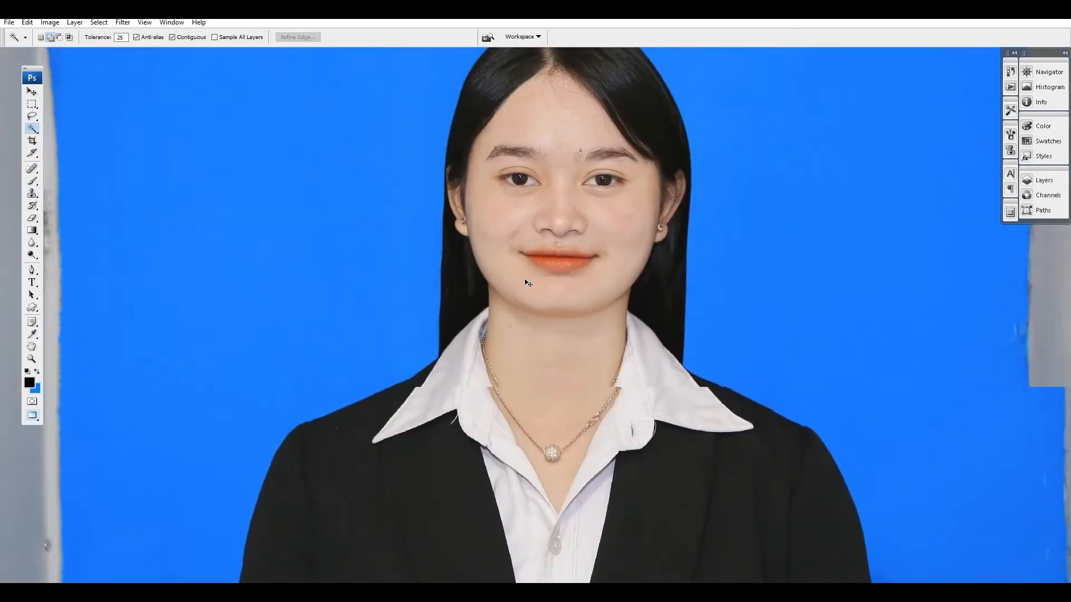
{"action": "left_click_drag", "start_coordinate": [563, 157], "coordinate": [509, 220]}
{"action": "key", "text": "ctrl+minus"}
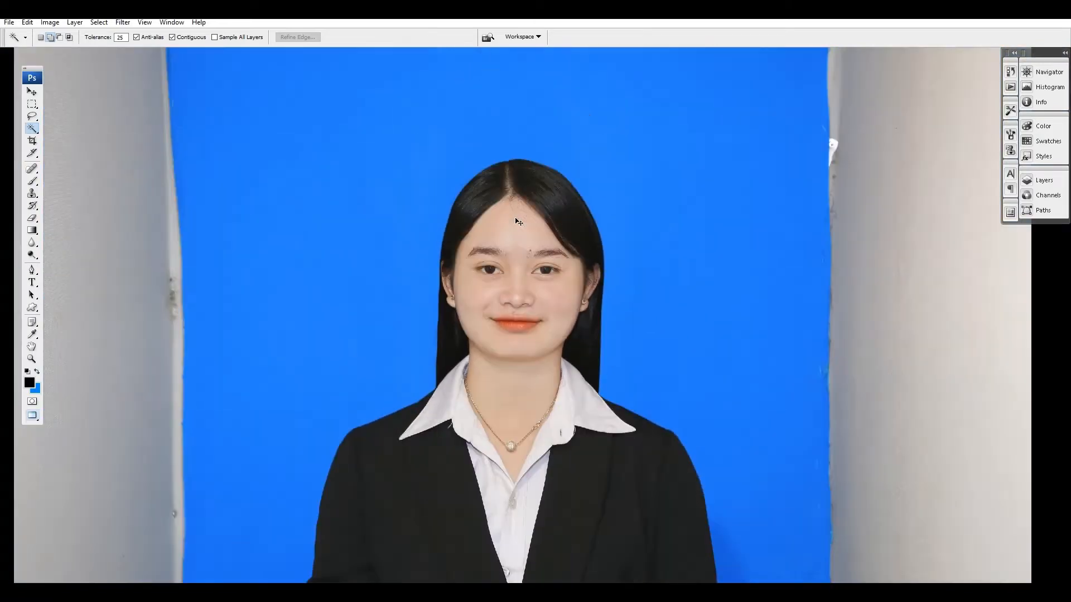
{"action": "left_click", "coordinate": [489, 315]}
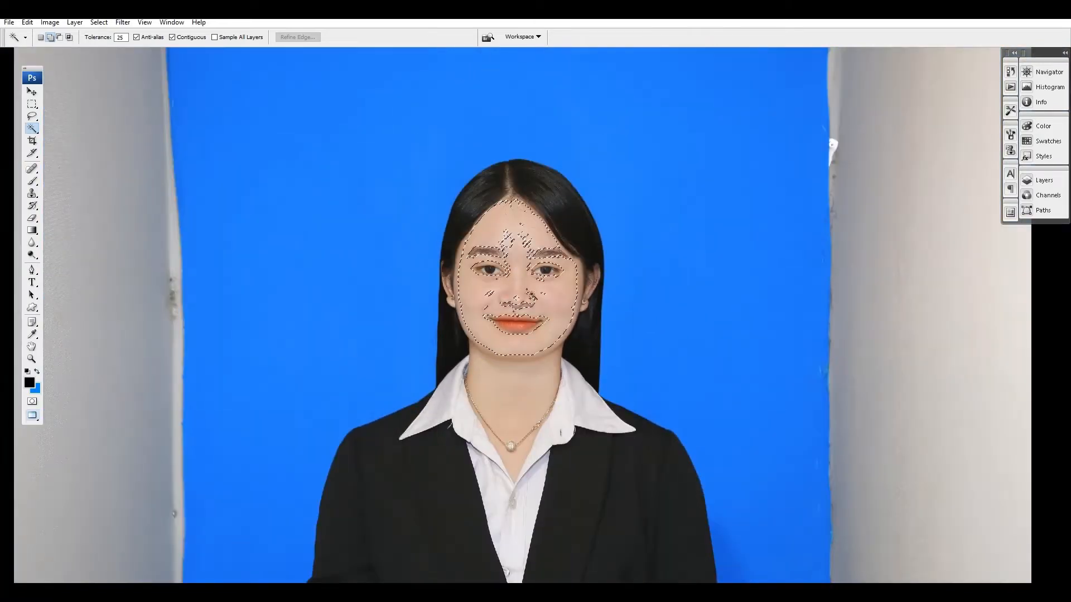
- Feather the face selection by 3 pixels and shift its midtone color balance to -9 toward yellow
{"action": "key", "text": "ctrl+alt+d"}
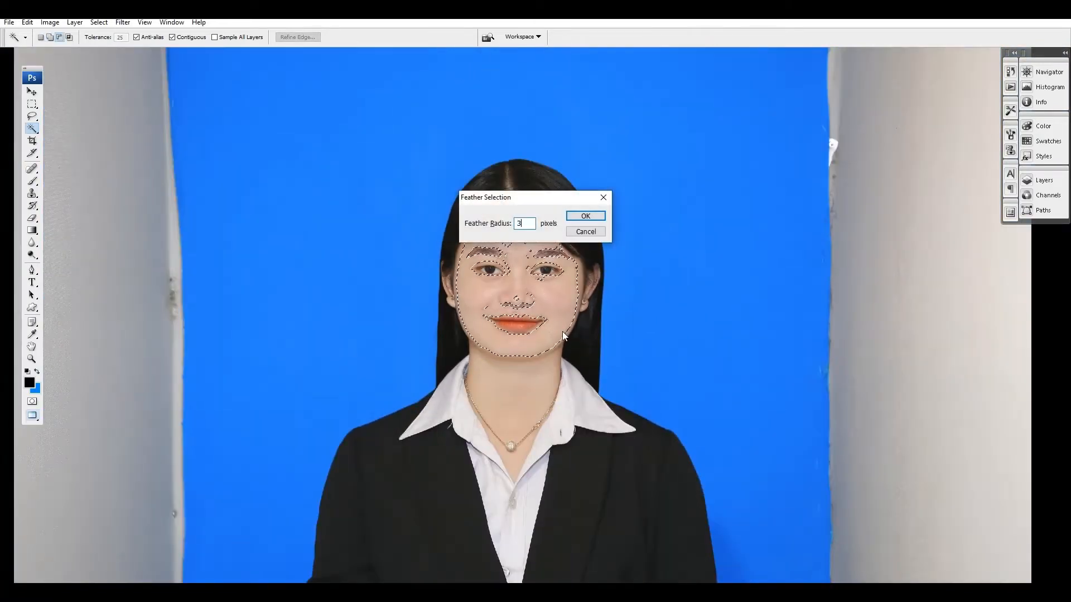
{"action": "key", "text": "Return"}
{"action": "key", "text": "ctrl+b"}
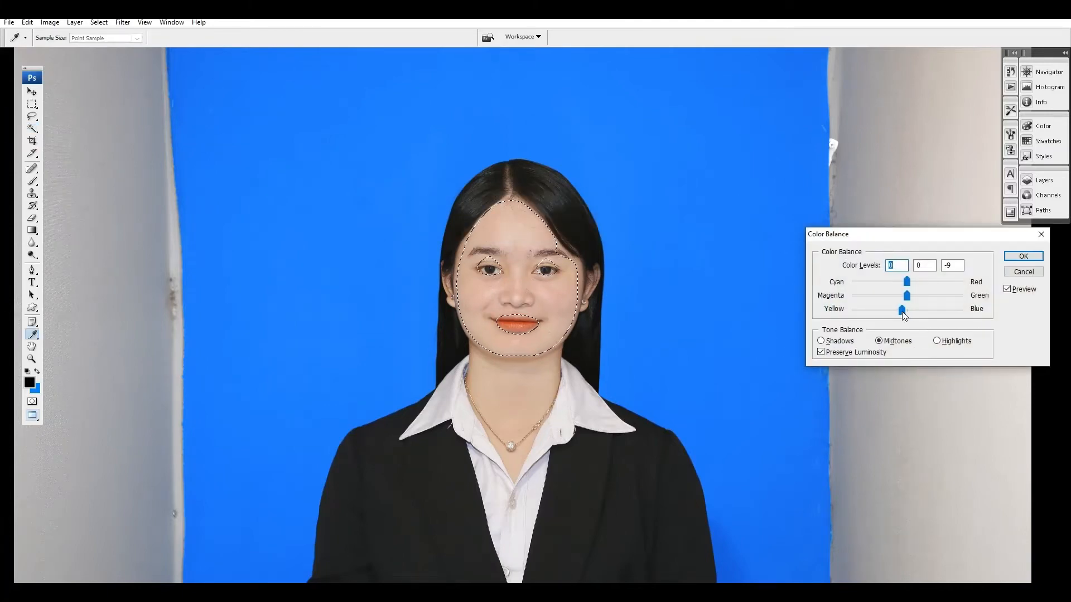
{"action": "left_click_drag", "start_coordinate": [906, 310], "coordinate": [903, 283]}
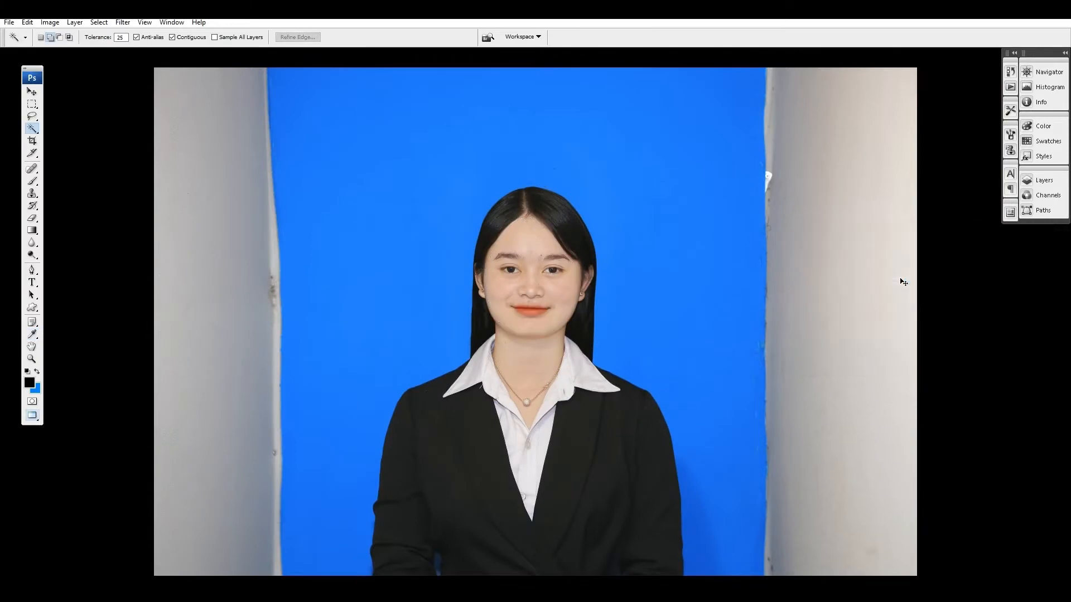
- Select the white shirt and collar with the Magic Wand at a tolerance of 25 and feather the selection
{"action": "left_click", "coordinate": [528, 450]}
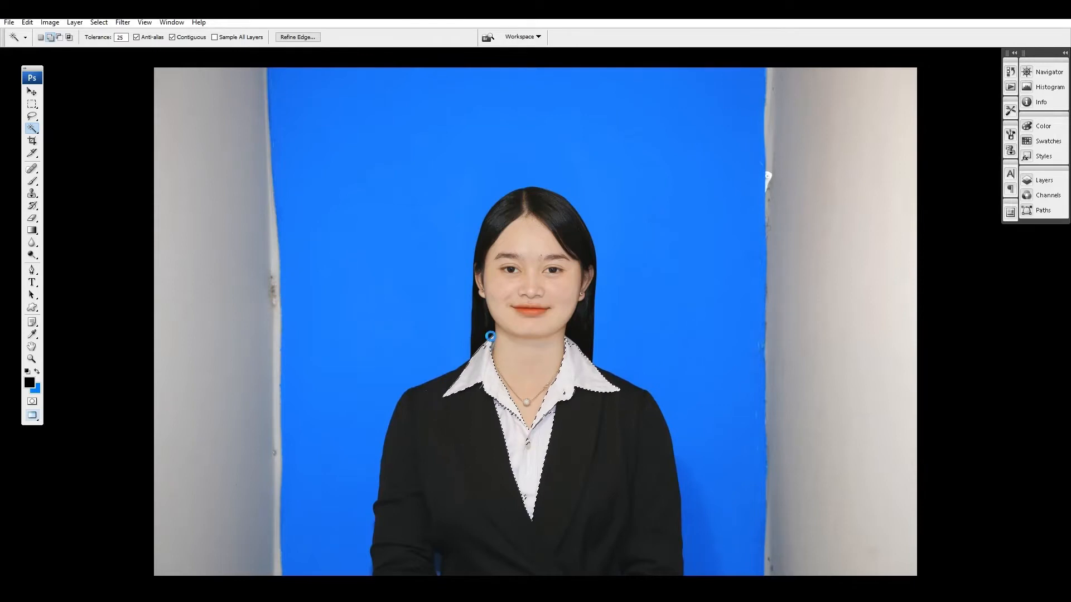
{"action": "left_click", "coordinate": [490, 336]}
{"action": "key", "text": "ctrl+z"}
{"action": "left_click_drag", "start_coordinate": [422, 301], "coordinate": [590, 520]}
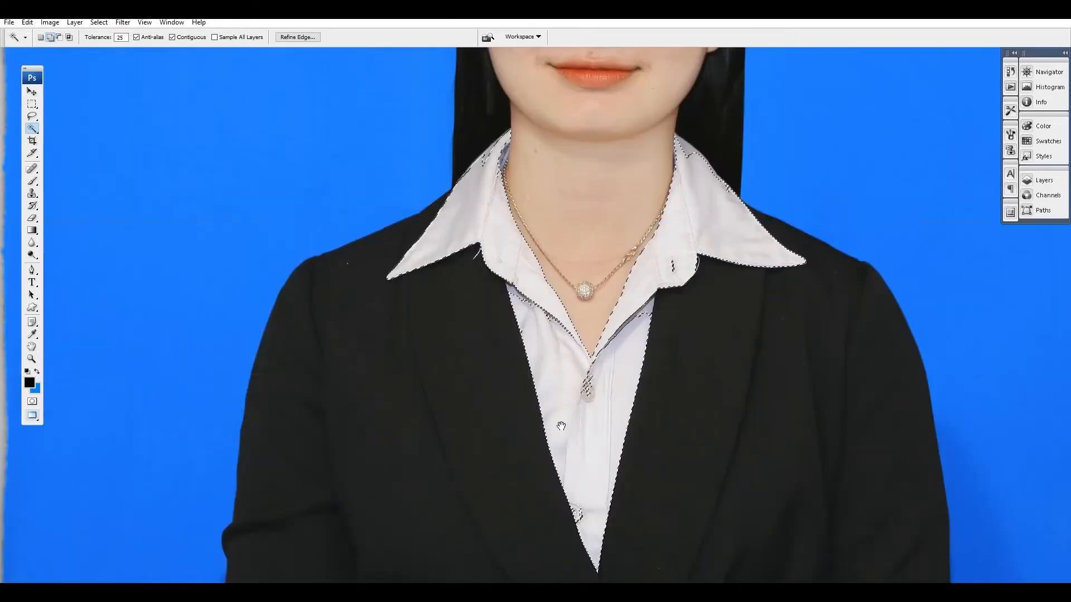
{"action": "left_click_drag", "start_coordinate": [561, 426], "coordinate": [576, 521]}
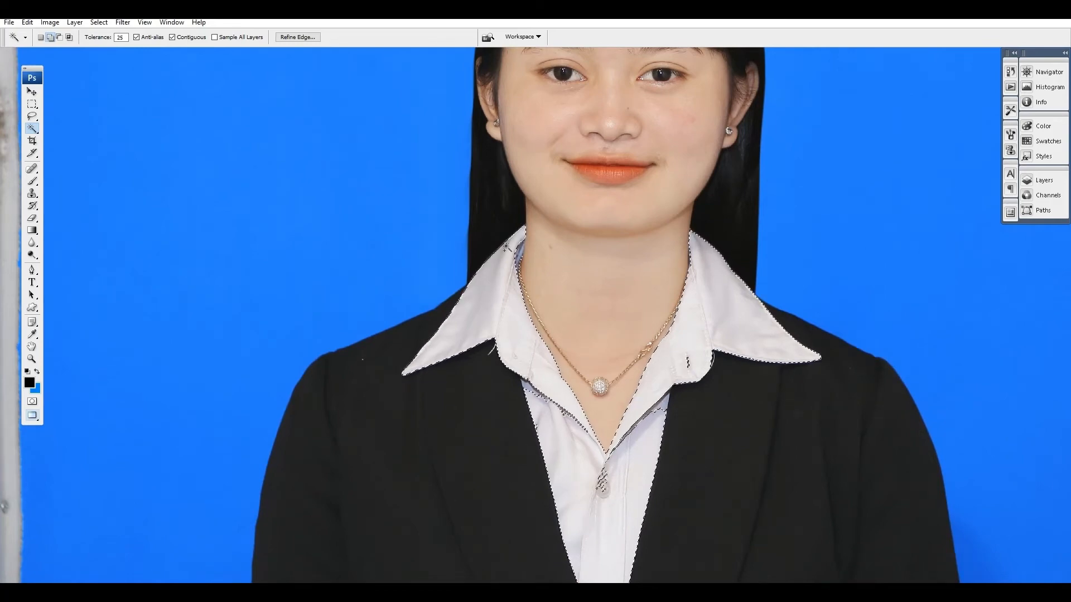
{"action": "key", "text": "ctrl+alt+d"}
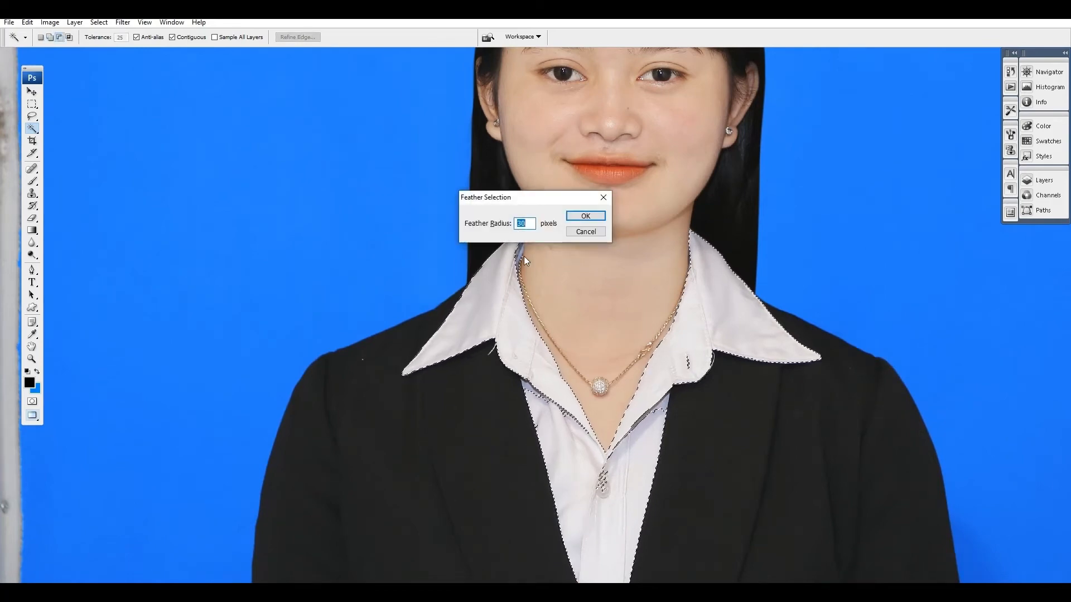
{"action": "key", "text": "Return"}
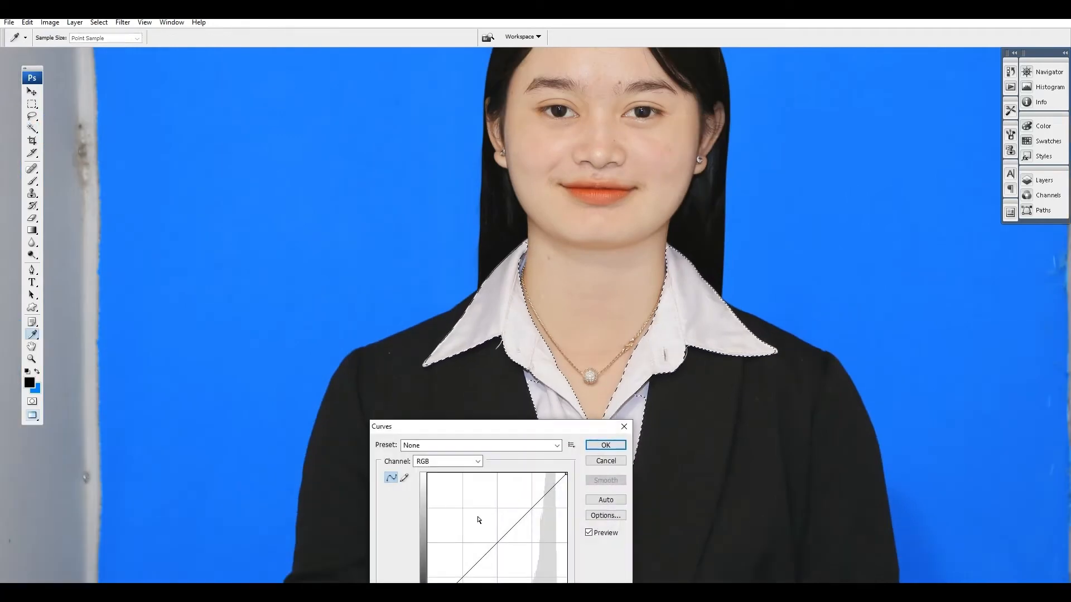
- Brighten the selected white shirt and collar by lifting the middle of the RGB curve
{"action": "left_click", "coordinate": [495, 532]}
{"action": "left_click_drag", "start_coordinate": [495, 532], "coordinate": [493, 531]}
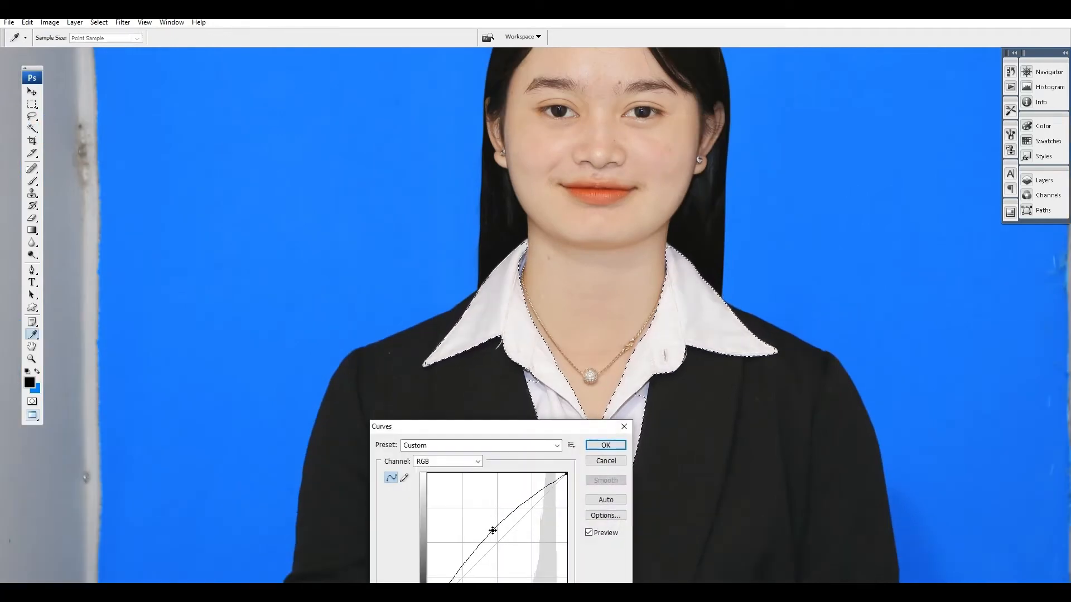
{"action": "key", "text": "Return"}
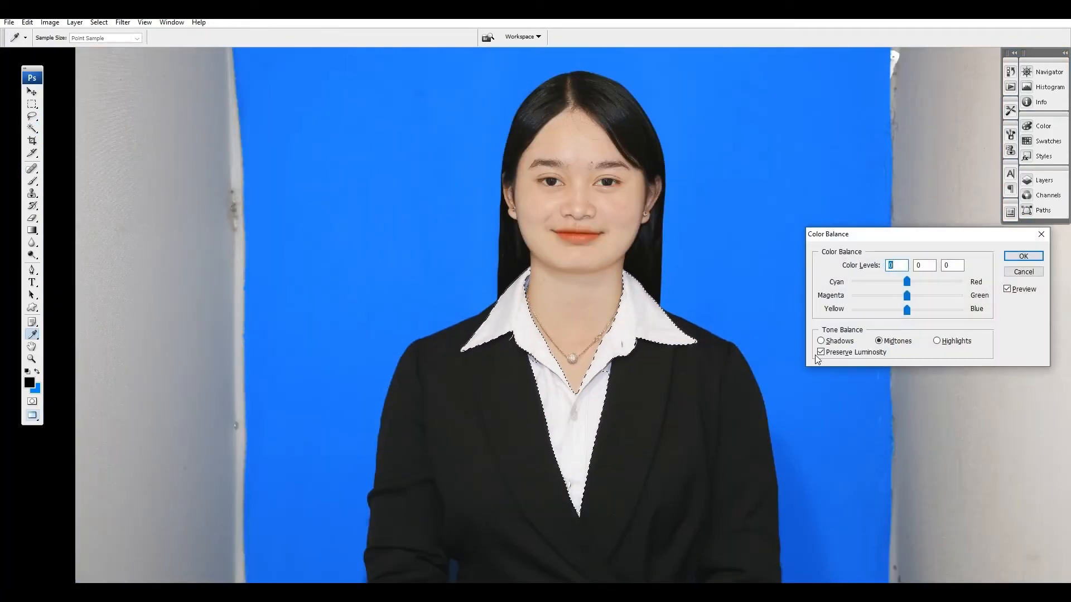
- Shift the shirt's midtone color balance to +52 toward blue and brighten it with another upward Curves adjustment
{"action": "left_click_drag", "start_coordinate": [906, 310], "coordinate": [942, 310]}
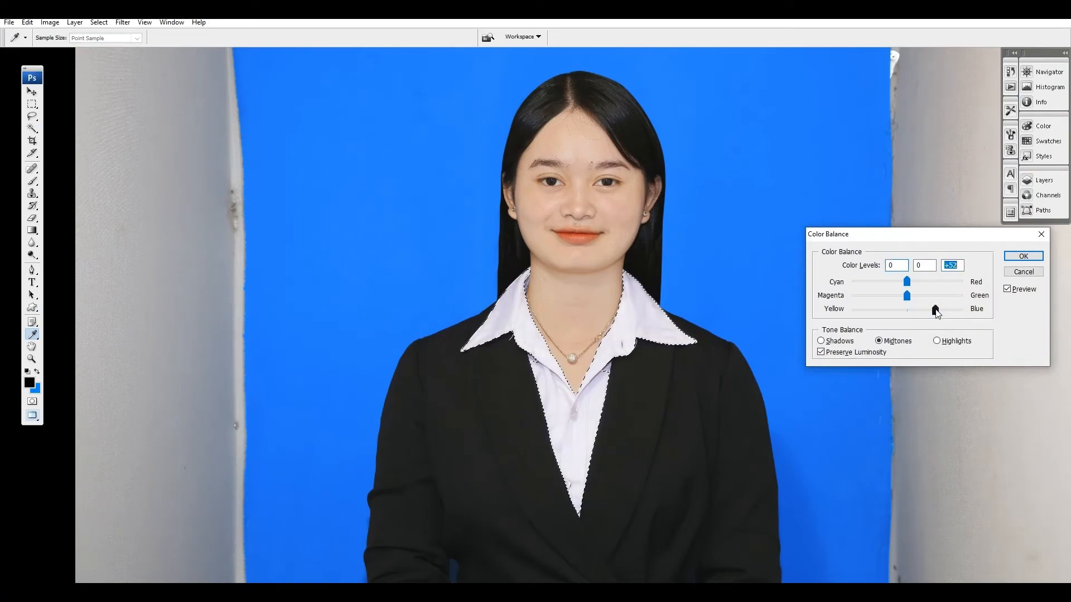
{"action": "key", "text": "Return"}
{"action": "key", "text": "ctrl+m"}
{"action": "left_click", "coordinate": [506, 521]}
{"action": "left_click_drag", "start_coordinate": [506, 521], "coordinate": [510, 518]}
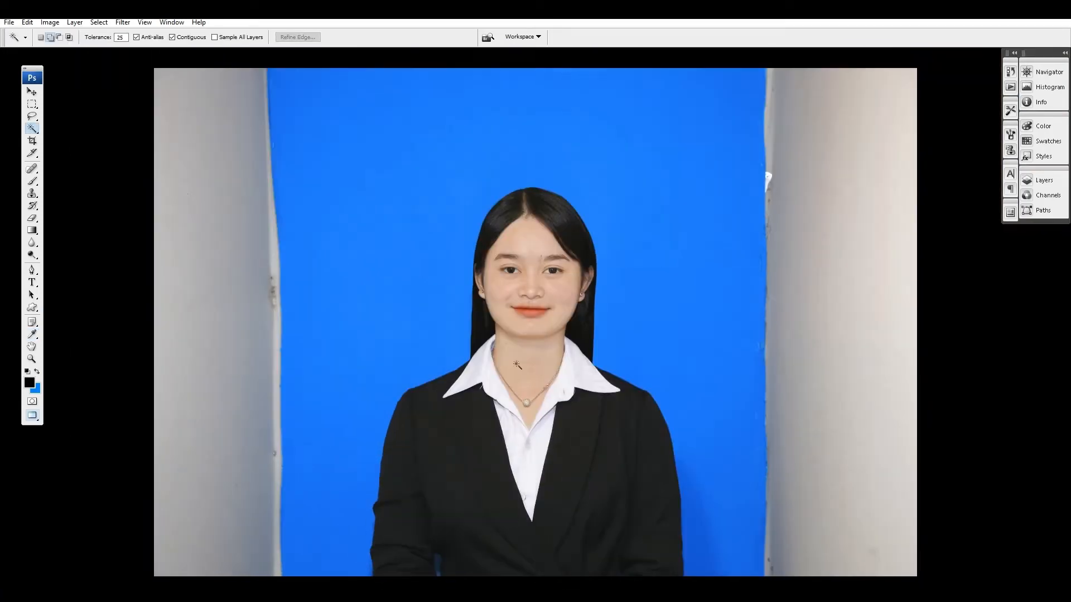
- Remove the stray hairs across the forehead with the Patch tool, replacing them with clean nearby skin
{"action": "left_click_drag", "start_coordinate": [554, 284], "coordinate": [561, 521]}
{"action": "left_click_drag", "start_coordinate": [591, 376], "coordinate": [603, 393]}
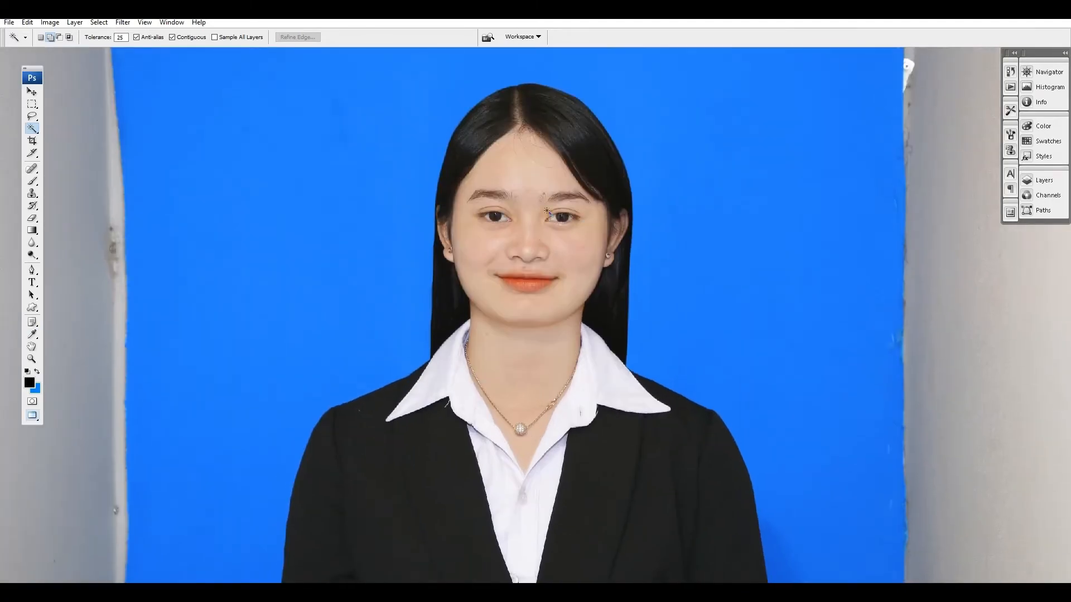
{"action": "left_click_drag", "start_coordinate": [501, 128], "coordinate": [580, 234]}
{"action": "key", "text": "j"}
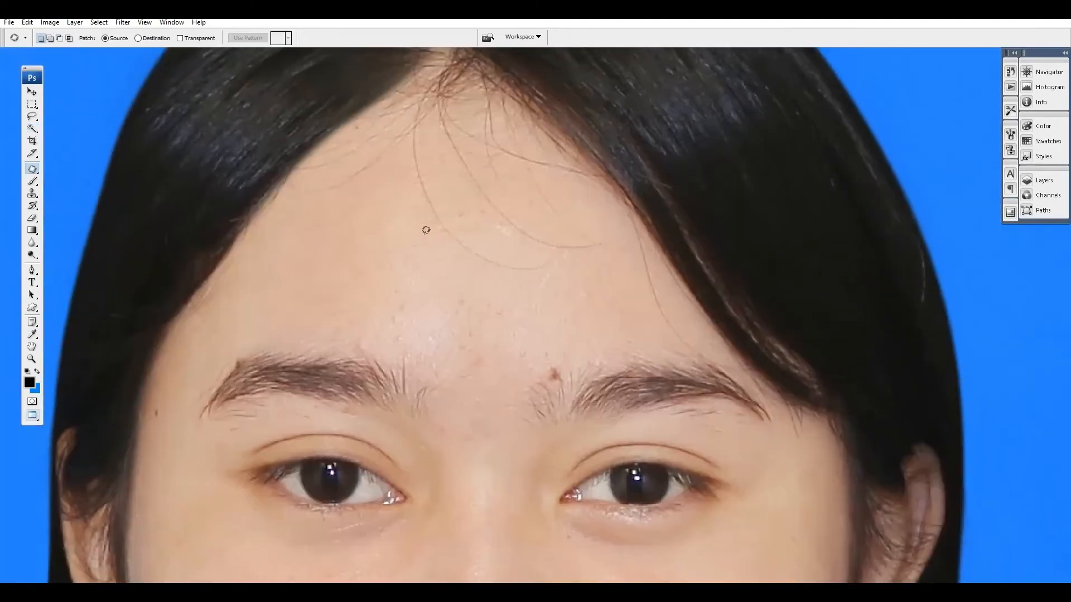
{"action": "mouse_move", "coordinate": [533, 282]}
{"action": "left_mouse_down"}
{"action": "mouse_move", "coordinate": [470, 227]}
{"action": "mouse_move", "coordinate": [459, 287]}
{"action": "left_mouse_up"}
{"action": "key", "text": "ctrl+d"}
{"action": "mouse_move", "coordinate": [409, 165]}
{"action": "left_mouse_down"}
{"action": "mouse_move", "coordinate": [411, 176]}
{"action": "mouse_move", "coordinate": [509, 154]}
{"action": "left_mouse_up"}
{"action": "key", "text": "ctrl+d"}
{"action": "left_click_drag", "start_coordinate": [595, 235], "coordinate": [531, 195]}
{"action": "left_click_drag", "start_coordinate": [530, 198], "coordinate": [504, 219]}
{"action": "key", "text": "ctrl+d"}
{"action": "key", "text": "ctrl+0"}
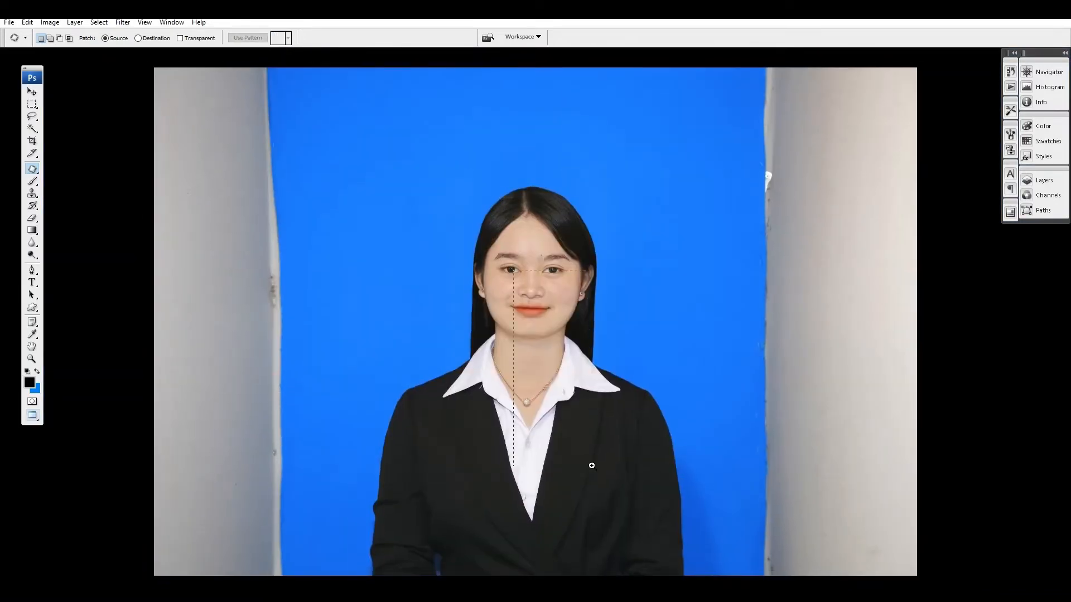
{"action": "left_click_drag", "start_coordinate": [514, 269], "coordinate": [592, 466]}
{"action": "left_click_drag", "start_coordinate": [431, 129], "coordinate": [530, 278]}
{"action": "key", "text": "ctrl+0"}
{"action": "key", "text": "o"}
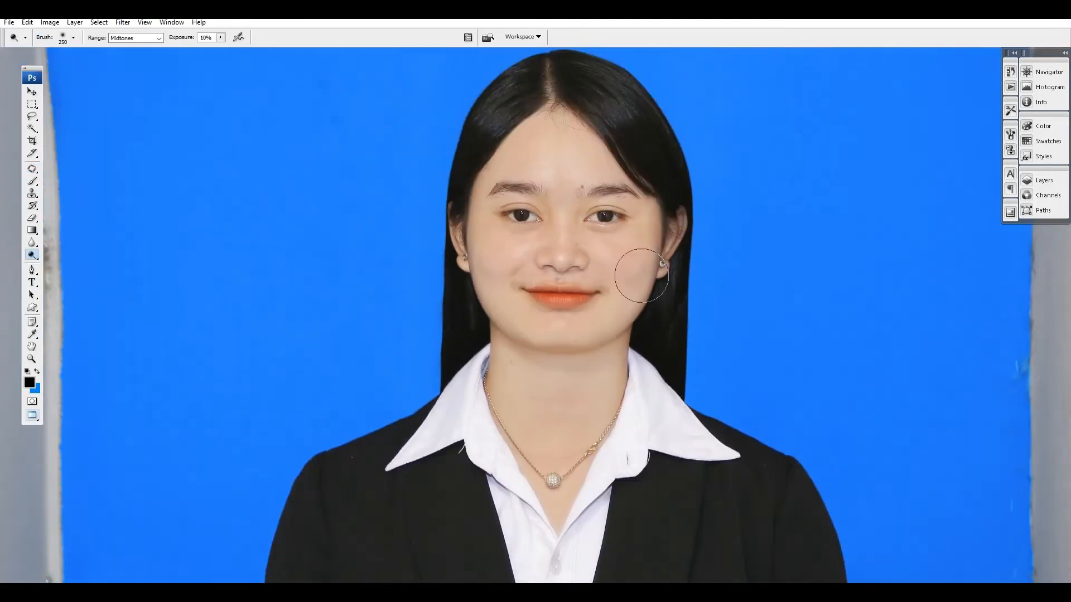
{"action": "key", "text": "ctrl+0"}
- Select the blue backdrop with the Magic Wand at a tolerance of 25, feather it, and shift its midtone color balance to +100 toward blue
{"action": "key", "text": "w"}
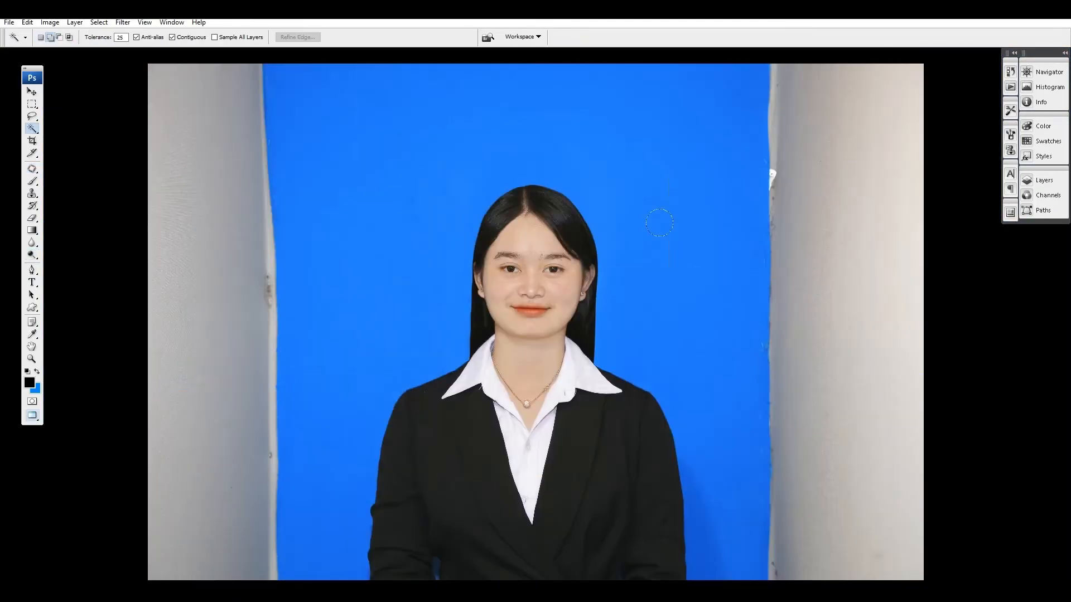
{"action": "left_click", "coordinate": [628, 330]}
{"action": "key", "text": "ctrl+alt+d"}
{"action": "key", "text": "Return"}
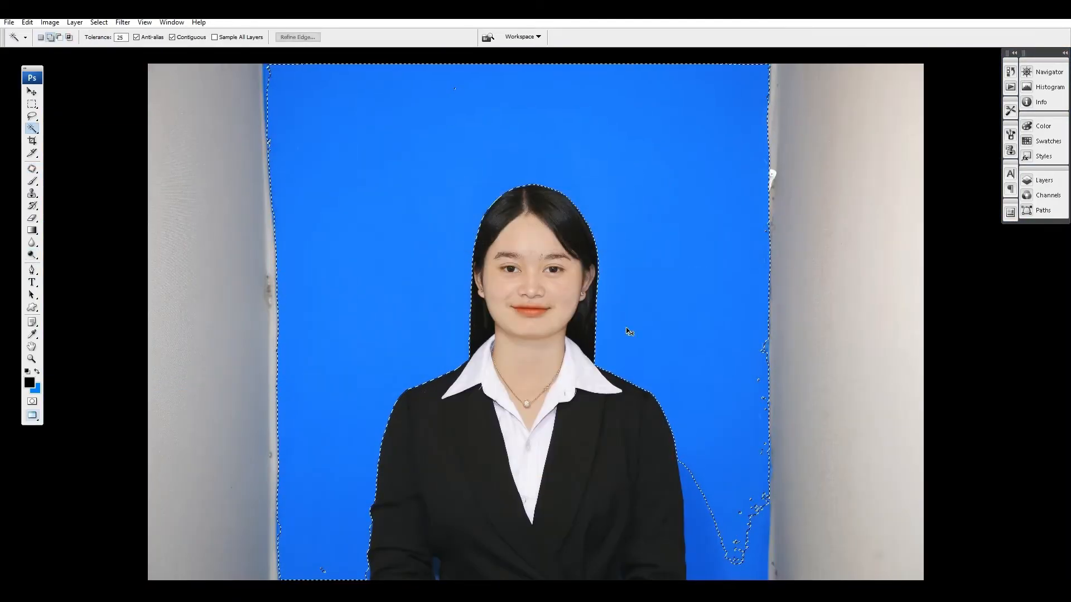
{"action": "key", "text": "ctrl+b"}
{"action": "left_click_drag", "start_coordinate": [944, 312], "coordinate": [961, 310]}
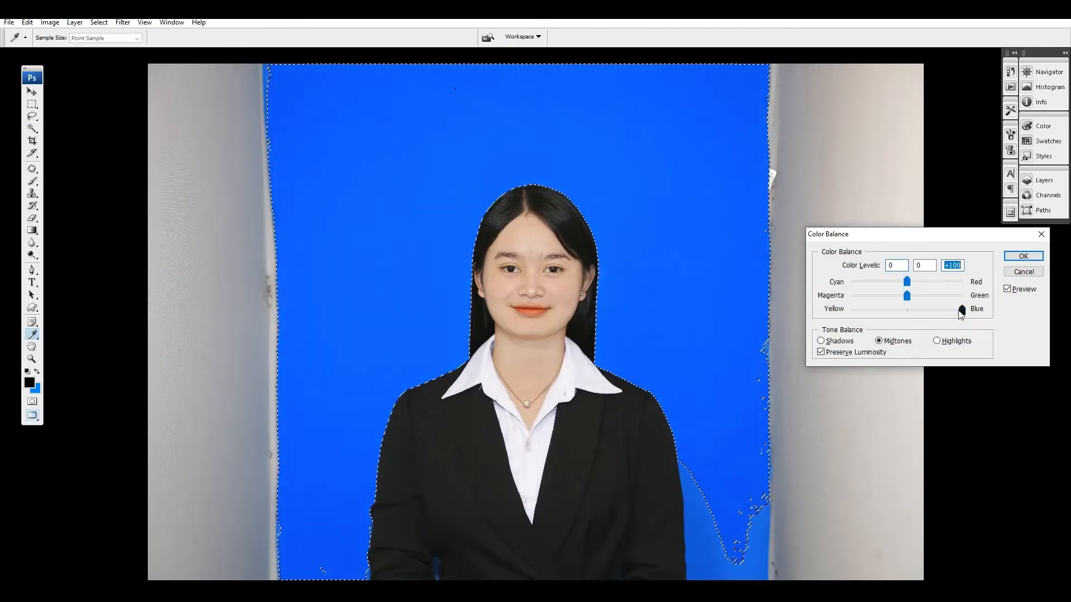
{"action": "key", "text": "Return"}
{"action": "key", "text": "ctrl+d"}
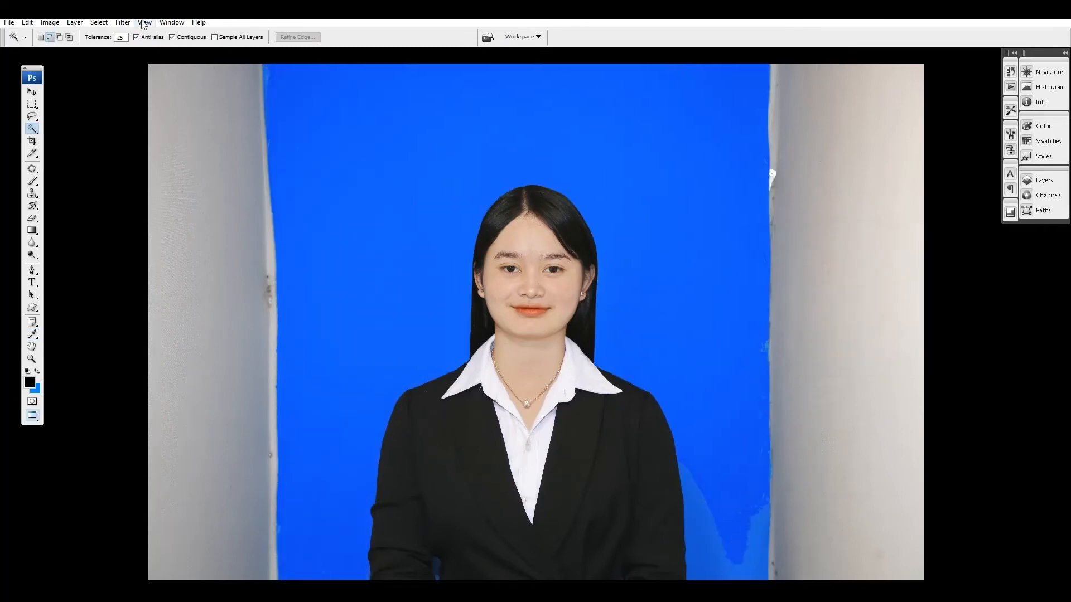
- Smooth the skin with the Imagenomic Portraiture filter, setting Sharpness to 24, Warmth to +2 and Brightness to +1
{"action": "left_click", "coordinate": [123, 22]}
{"action": "mouse_move", "coordinate": [203, 291]}
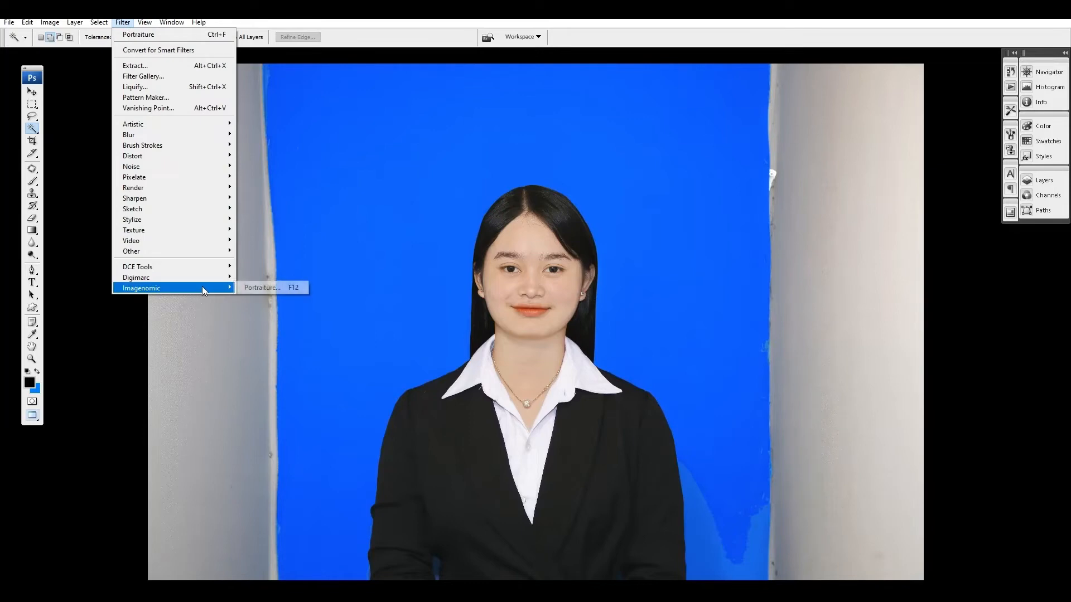
{"action": "left_click", "coordinate": [291, 294]}
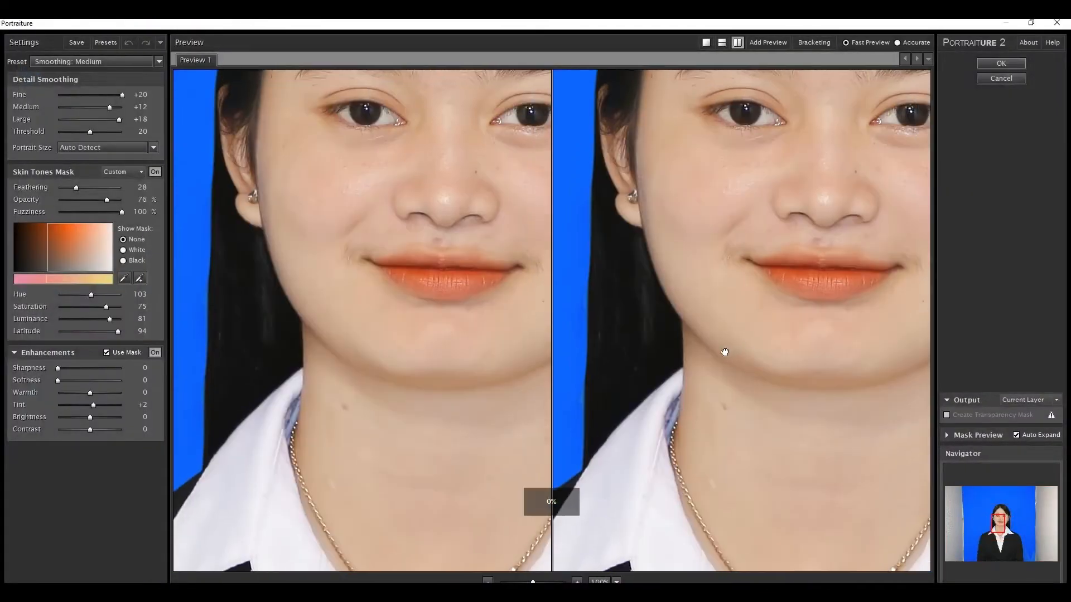
{"action": "left_click_drag", "start_coordinate": [737, 293], "coordinate": [698, 368]}
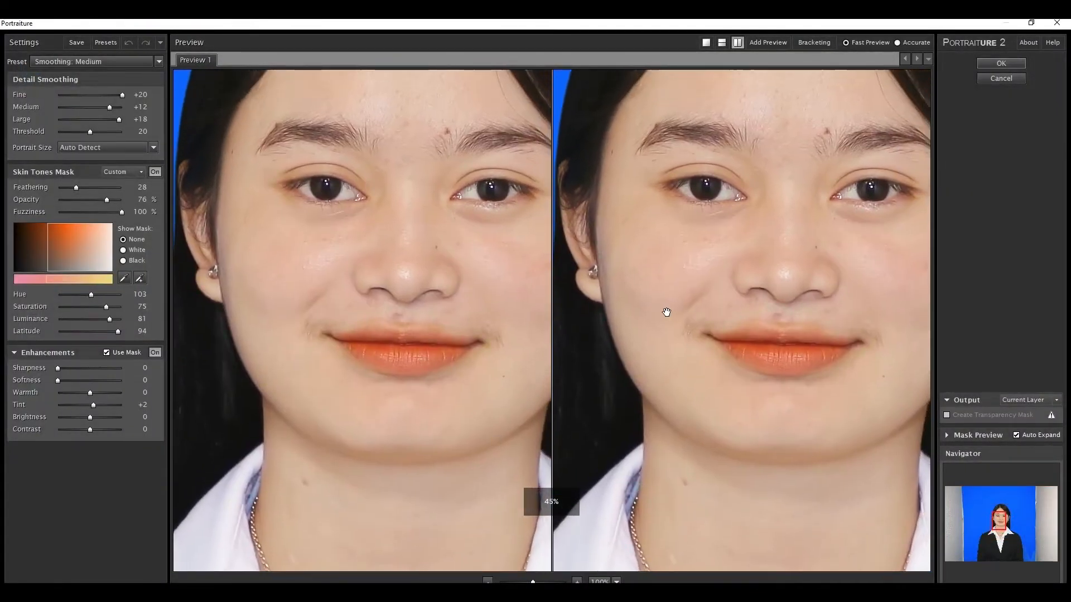
{"action": "left_click", "coordinate": [147, 394]}
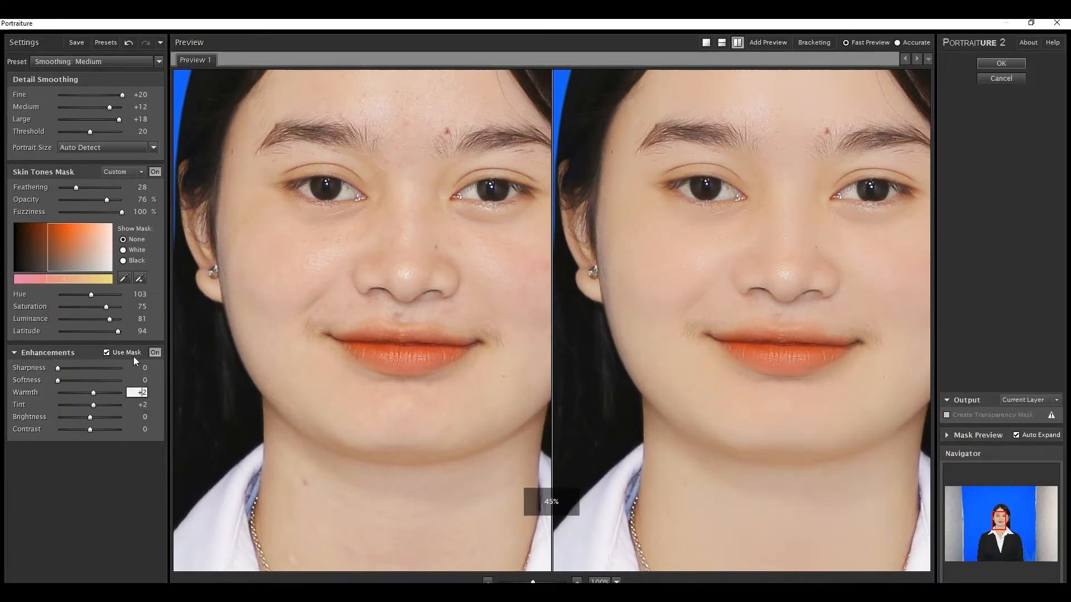
{"action": "left_click_drag", "start_coordinate": [68, 373], "coordinate": [96, 370]}
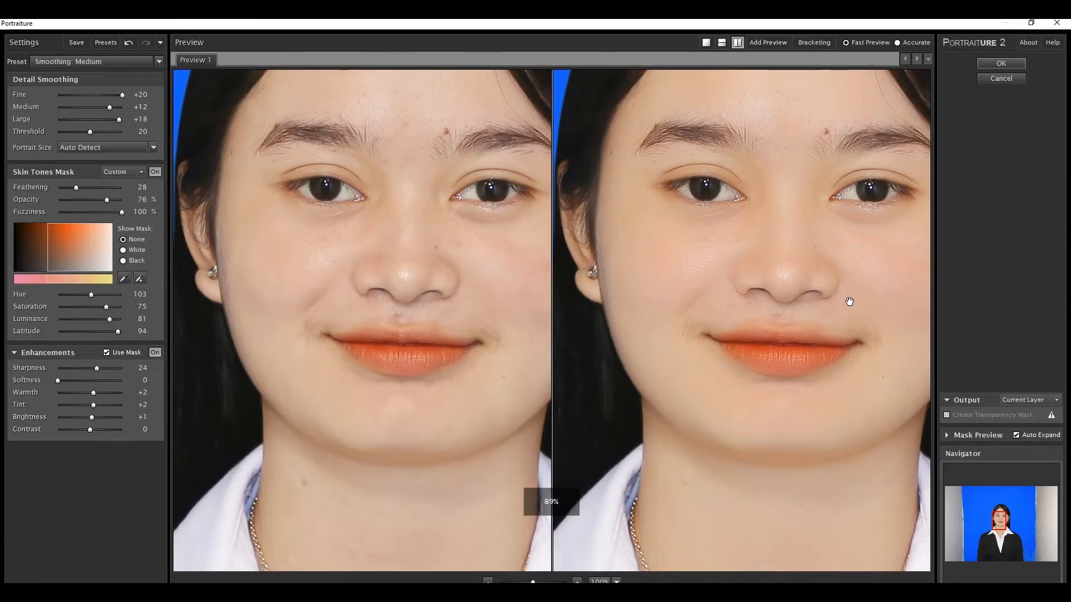
{"action": "key", "text": "Return"}
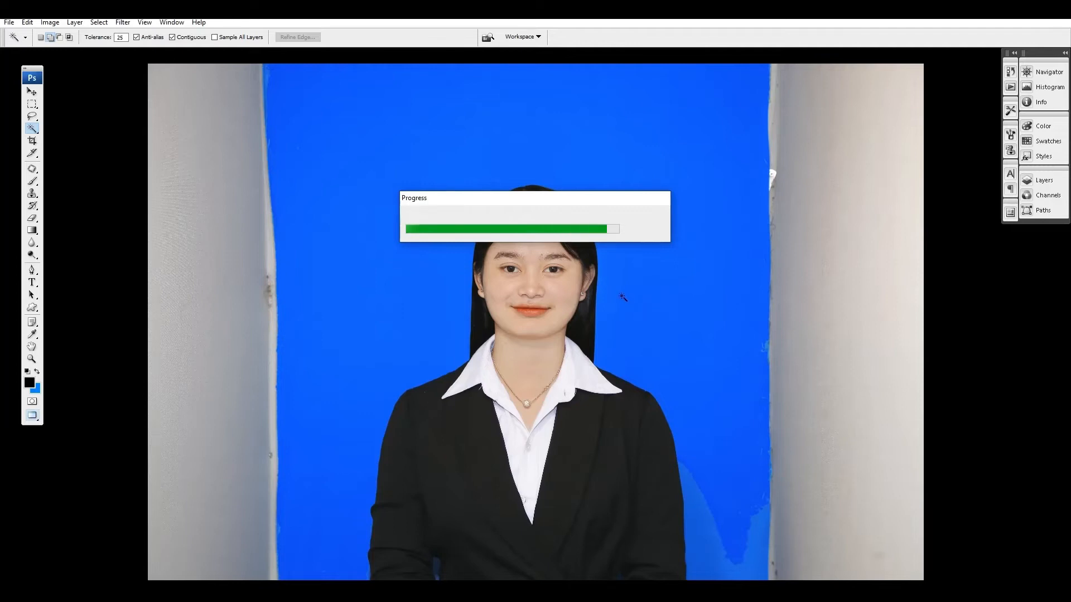
- Brighten the whole portrait by slightly raising the RGB curve
{"action": "key", "text": "ctrl+plus"}
{"action": "key", "text": "ctrl+plus"}
{"action": "key", "text": "ctrl+plus"}
{"action": "key", "text": "ctrl+m"}
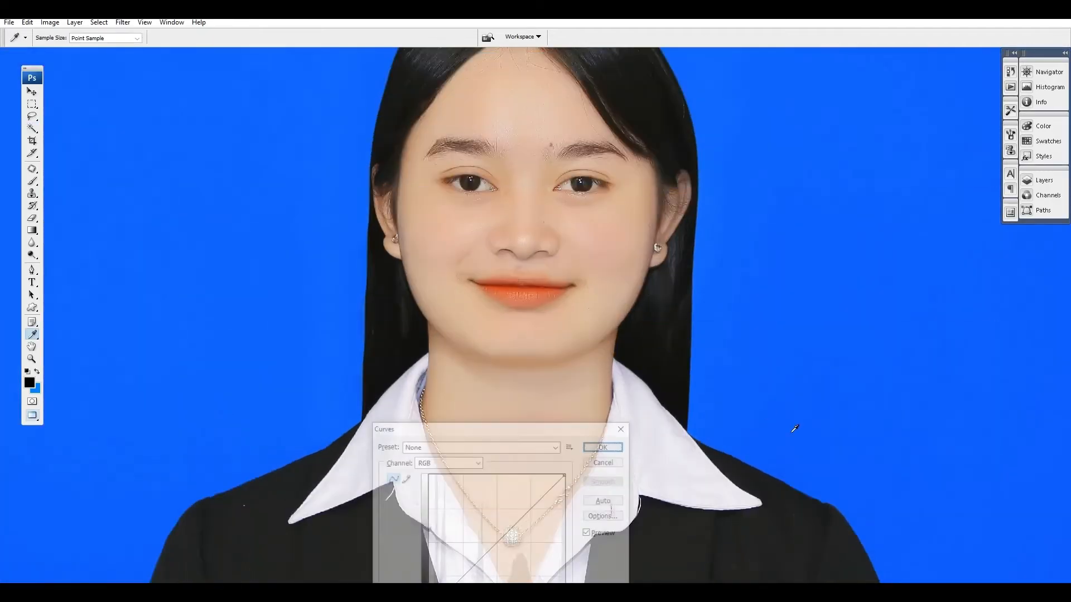
{"action": "left_click_drag", "start_coordinate": [522, 515], "coordinate": [519, 516]}
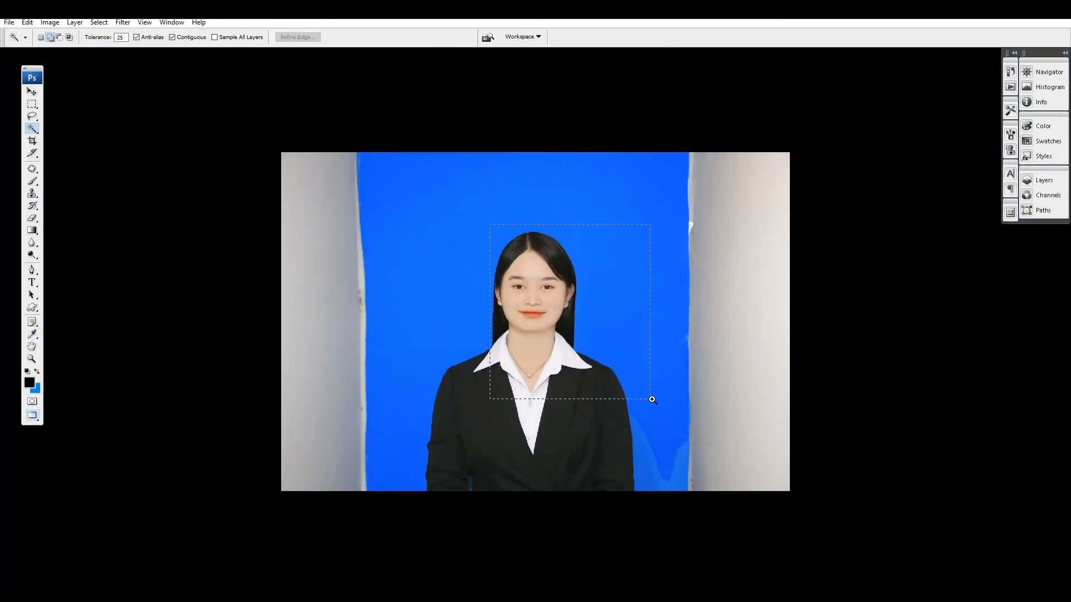
- Reshape the cheeks and jawline on both sides of the face in Liquify with a brush size of 372 and pressure of 49
{"action": "left_click_drag", "start_coordinate": [652, 399], "coordinate": [652, 400]}
{"action": "left_click", "coordinate": [574, 411]}
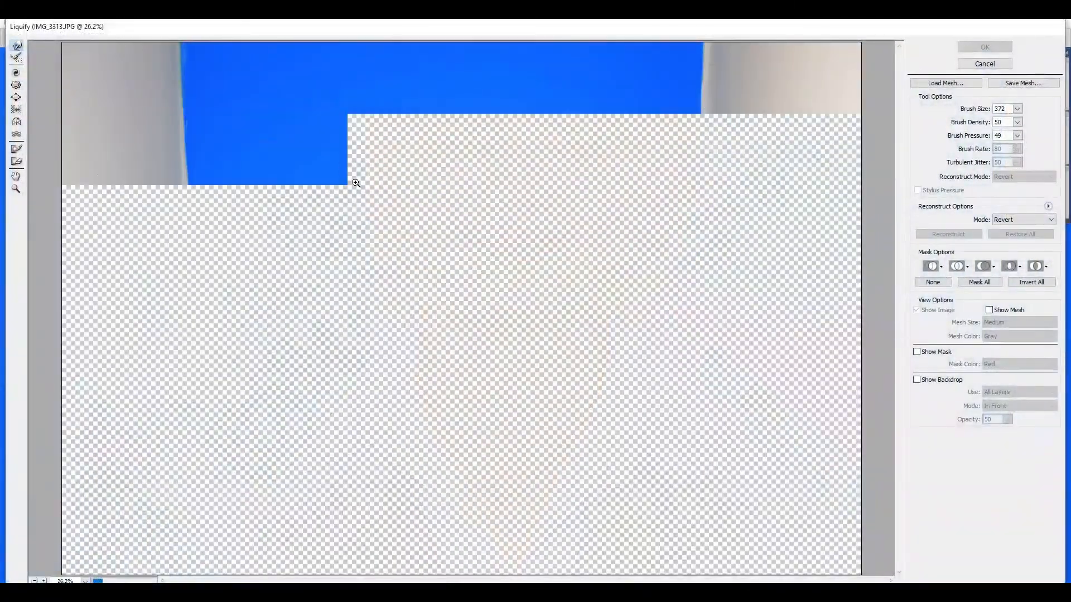
{"action": "left_click_drag", "start_coordinate": [369, 193], "coordinate": [554, 375]}
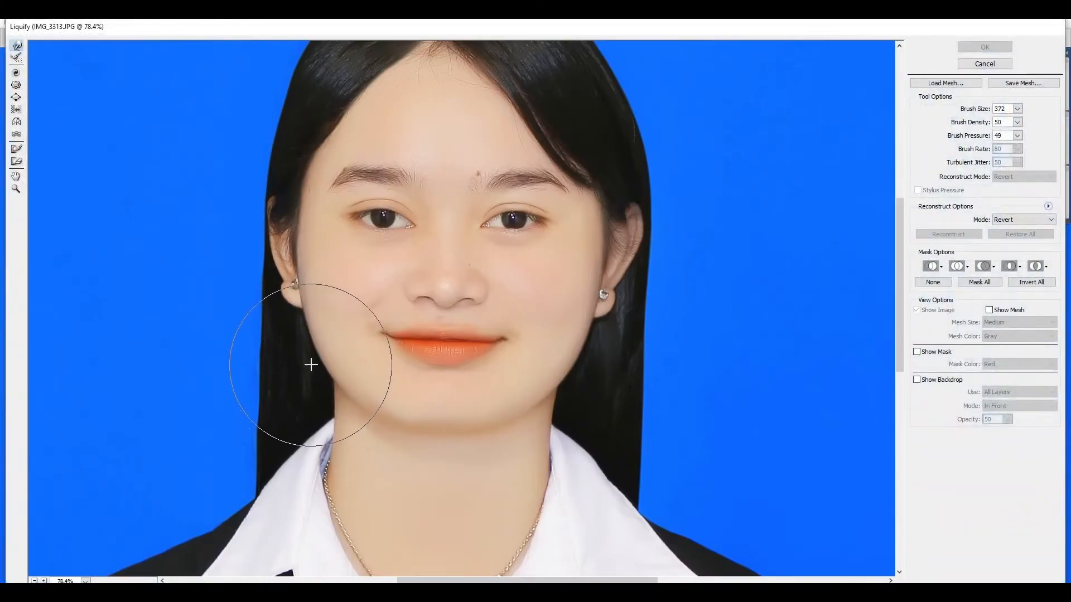
{"action": "left_click_drag", "start_coordinate": [311, 364], "coordinate": [310, 363]}
{"action": "left_click_drag", "start_coordinate": [624, 359], "coordinate": [591, 356]}
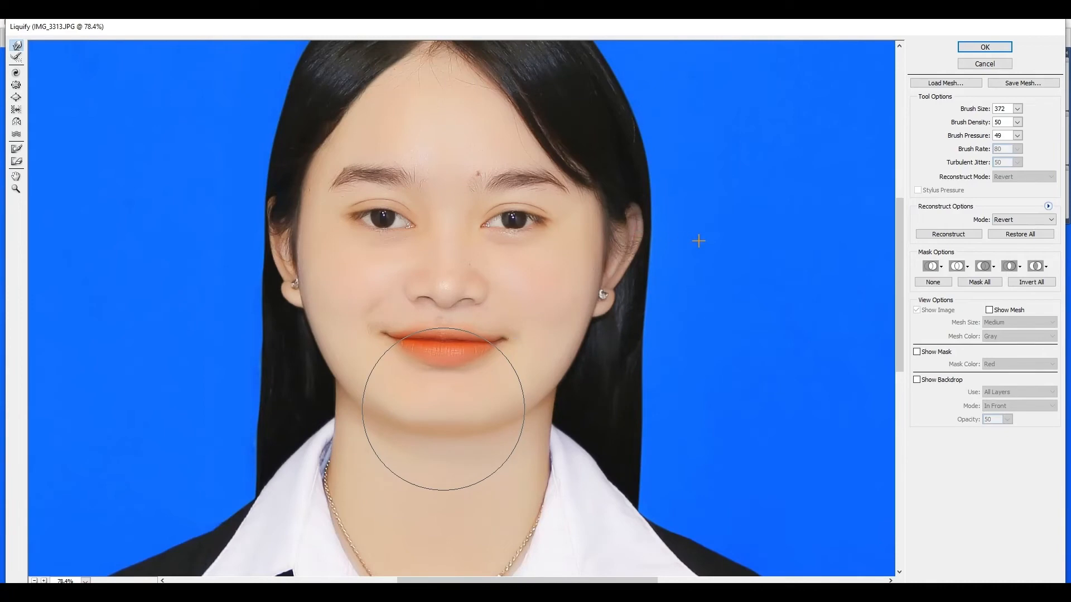
{"action": "key", "text": "ctrl+minus"}
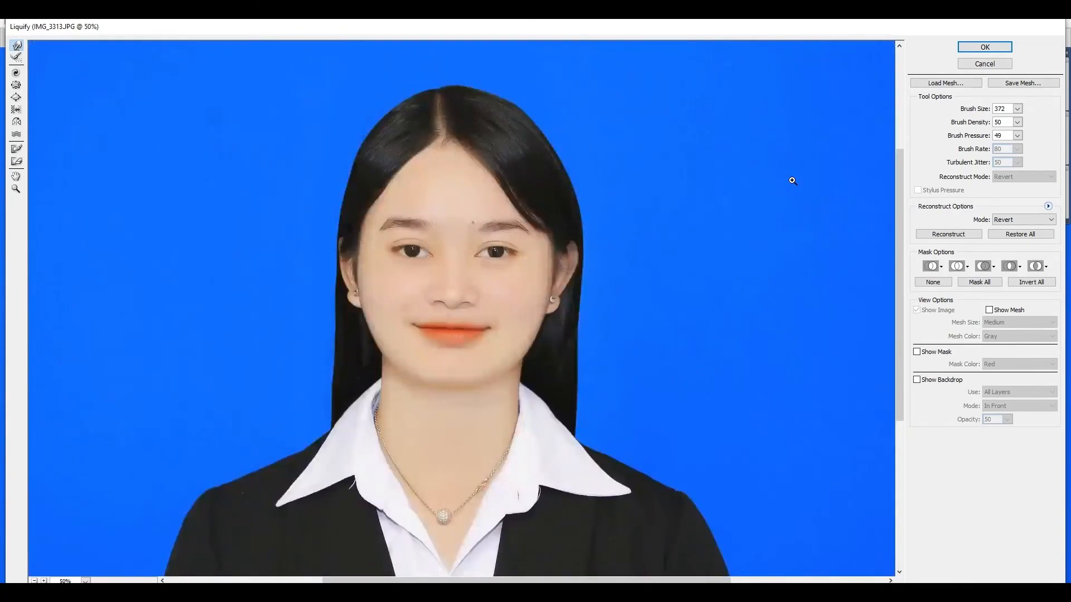
{"action": "left_click_drag", "start_coordinate": [356, 336], "coordinate": [361, 336]}
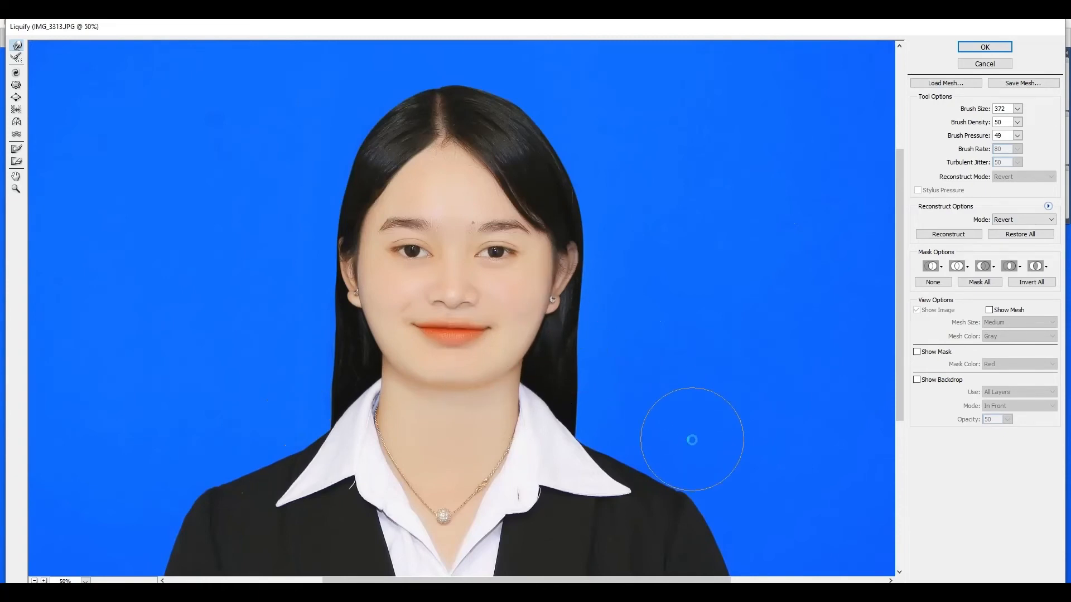
{"action": "key", "text": "Return"}
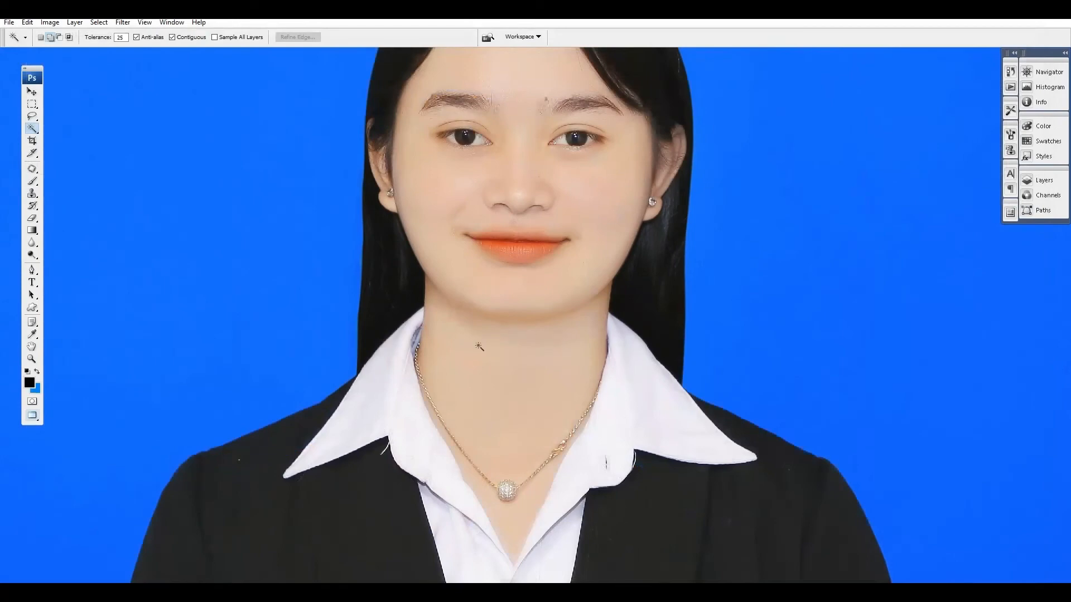
- Select the neck skin with the Magic Wand, feather the selection, and shift its midtone color balance slightly toward red
{"action": "left_click", "coordinate": [521, 341]}
{"action": "key", "text": "ctrl+alt+d"}
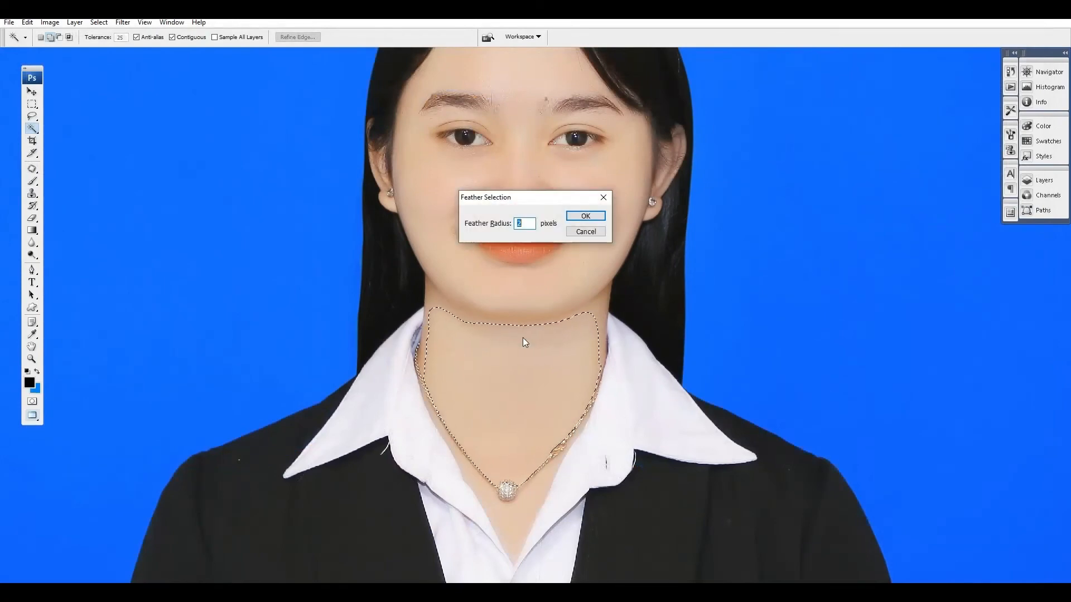
{"action": "key", "text": "Return"}
{"action": "key", "text": "i"}
{"action": "key", "text": "ctrl+b"}
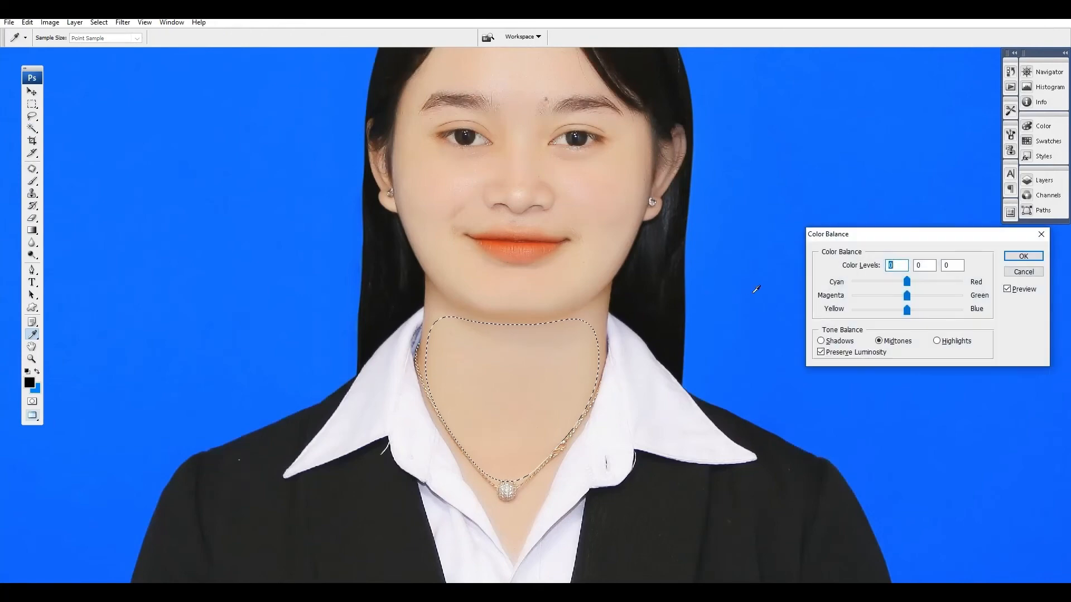
{"action": "left_click_drag", "start_coordinate": [906, 281], "coordinate": [910, 281]}
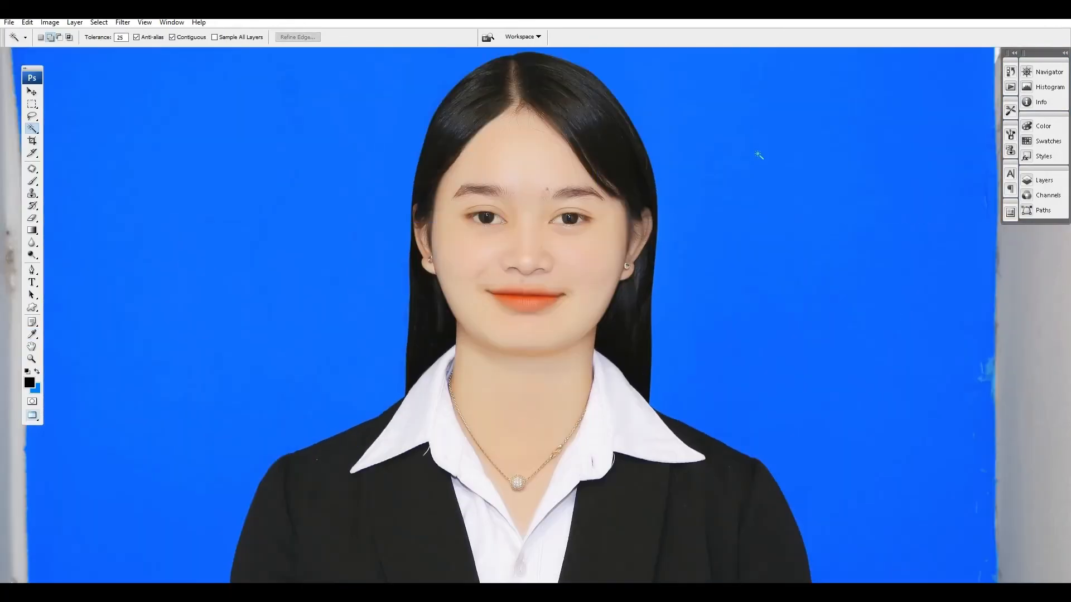
- Draw a closed Pen path along the hair's right edge and out over the blue backdrop, convert it to a selection, and feather it by 1 pixel
{"action": "key", "text": "p"}
{"action": "left_click_drag", "start_coordinate": [618, 118], "coordinate": [599, 151]}
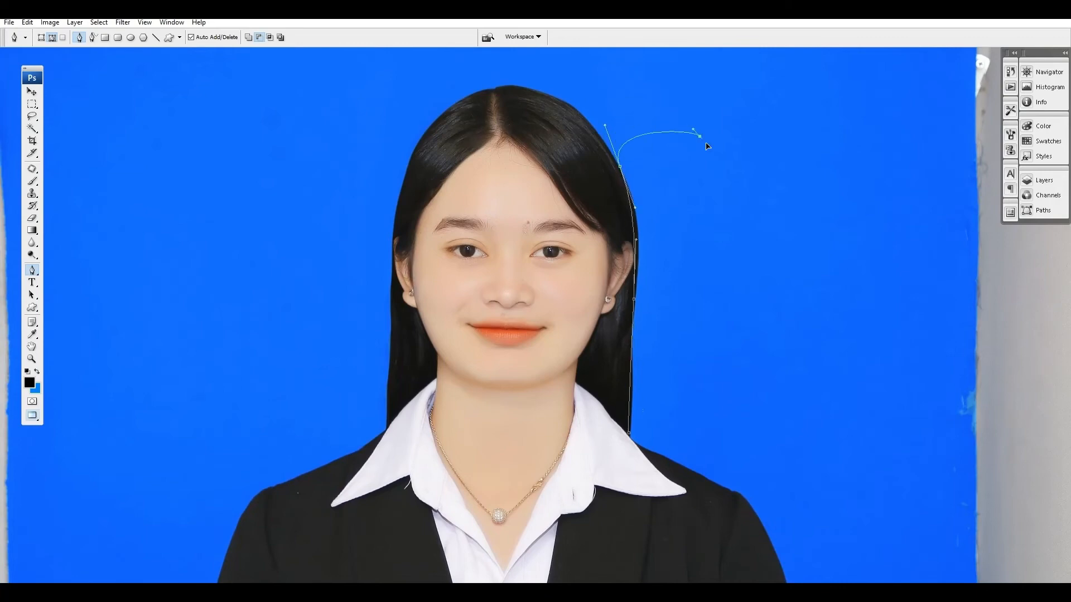
{"action": "left_click_drag", "start_coordinate": [707, 146], "coordinate": [722, 157]}
{"action": "left_click_drag", "start_coordinate": [811, 300], "coordinate": [811, 411]}
{"action": "left_click_drag", "start_coordinate": [721, 437], "coordinate": [710, 444]}
{"action": "left_click_drag", "start_coordinate": [595, 412], "coordinate": [657, 451]}
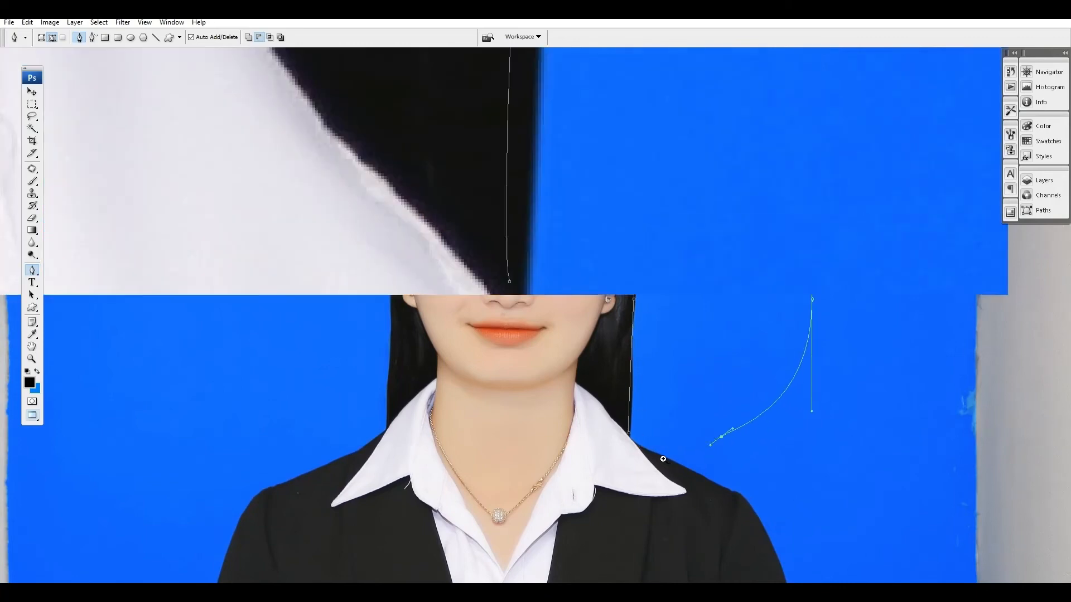
{"action": "left_click_drag", "start_coordinate": [574, 378], "coordinate": [499, 308]}
{"action": "left_click", "coordinate": [504, 314]}
{"action": "key", "text": "ctrl+Return"}
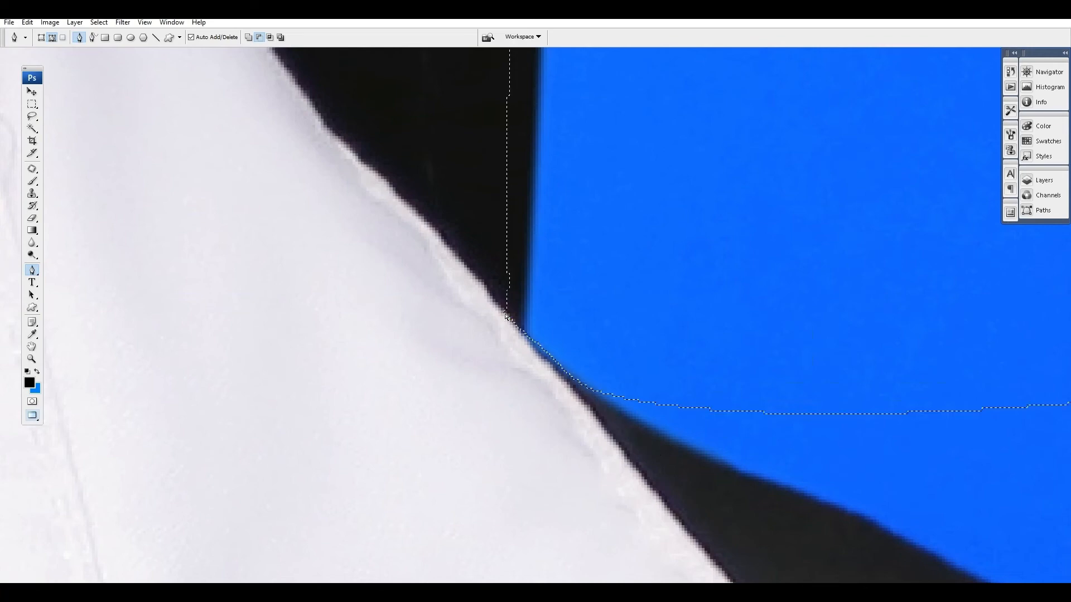
{"action": "key", "text": "ctrl+alt+d"}
{"action": "type", "text": "1"}
{"action": "key", "text": "Return"}
{"action": "key", "text": "ctrl+0"}
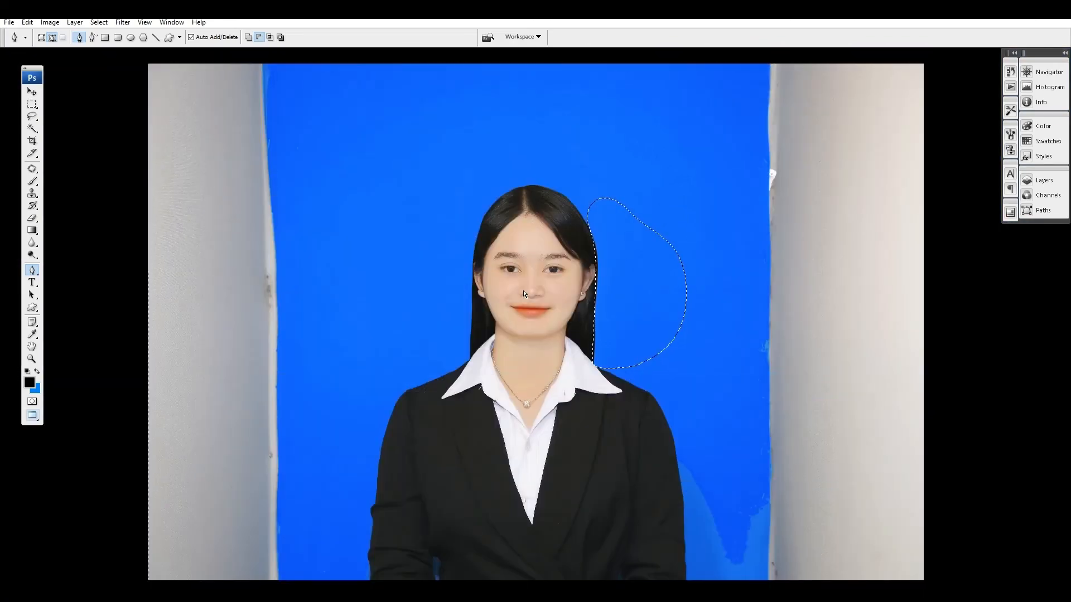
- Clean the hair's right edge inside the selection by cloning blue backdrop over it with a 168 px Clone Stamp at 90% opacity
{"action": "key", "text": "s"}
{"action": "left_click_drag", "start_coordinate": [577, 192], "coordinate": [630, 305]}
{"action": "right_click", "coordinate": [649, 307]}
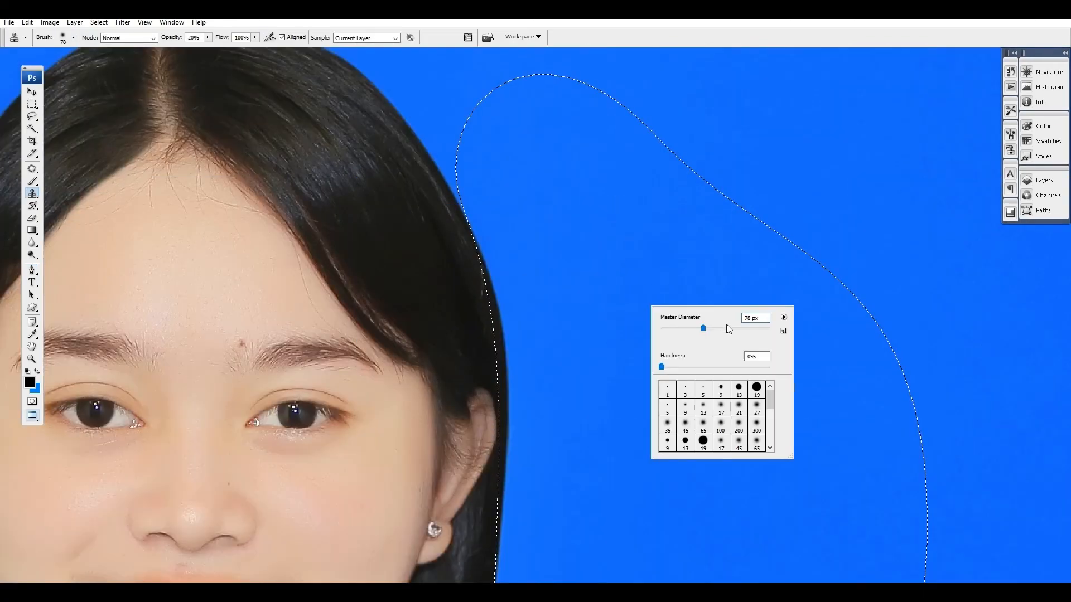
{"action": "left_click", "coordinate": [734, 329]}
{"action": "left_click", "coordinate": [662, 259]}
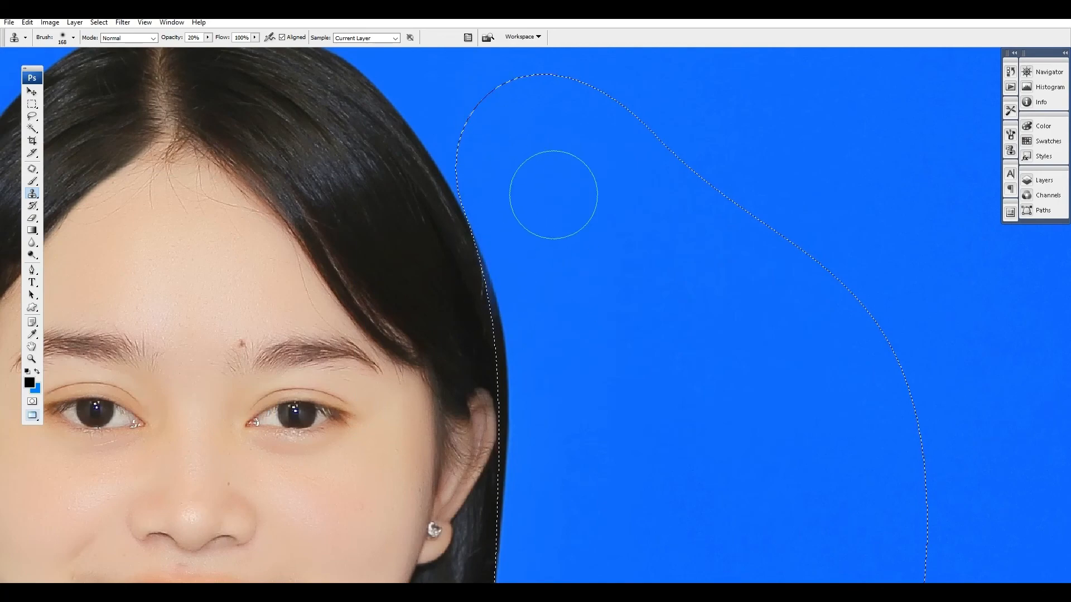
{"action": "key", "text": "9"}
{"action": "mouse_move", "coordinate": [518, 398]}
{"action": "left_mouse_down"}
{"action": "mouse_move", "coordinate": [529, 174]}
{"action": "mouse_move", "coordinate": [496, 522]}
{"action": "left_mouse_up"}
{"action": "left_click", "coordinate": [588, 132], "text": "alt"}
{"action": "left_click_drag", "start_coordinate": [511, 405], "coordinate": [545, 173]}
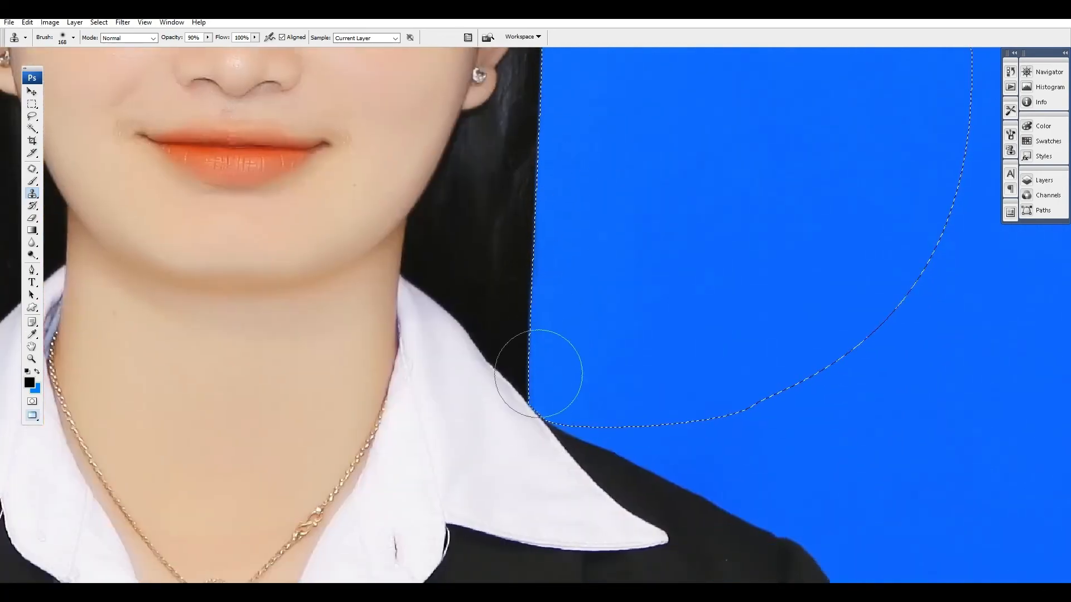
{"action": "key", "text": "ctrl+0"}
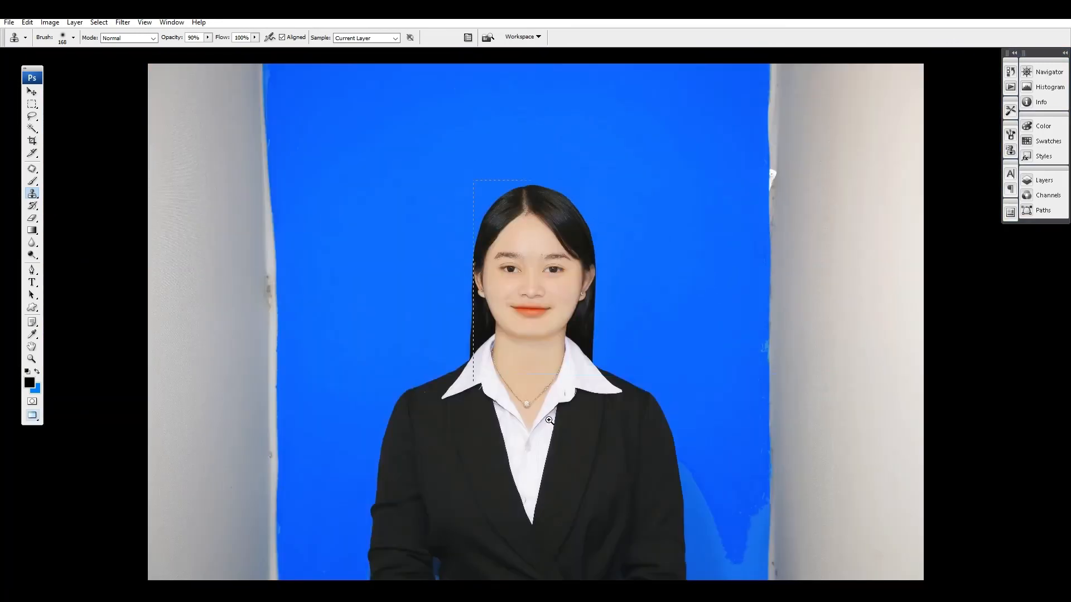
- Draw a closed Pen path down the hair's left edge to the collar and around the adjacent blue backdrop, and convert it to a selection
{"action": "left_click_drag", "start_coordinate": [550, 420], "coordinate": [551, 443]}
{"action": "left_click_drag", "start_coordinate": [504, 363], "coordinate": [482, 313]}
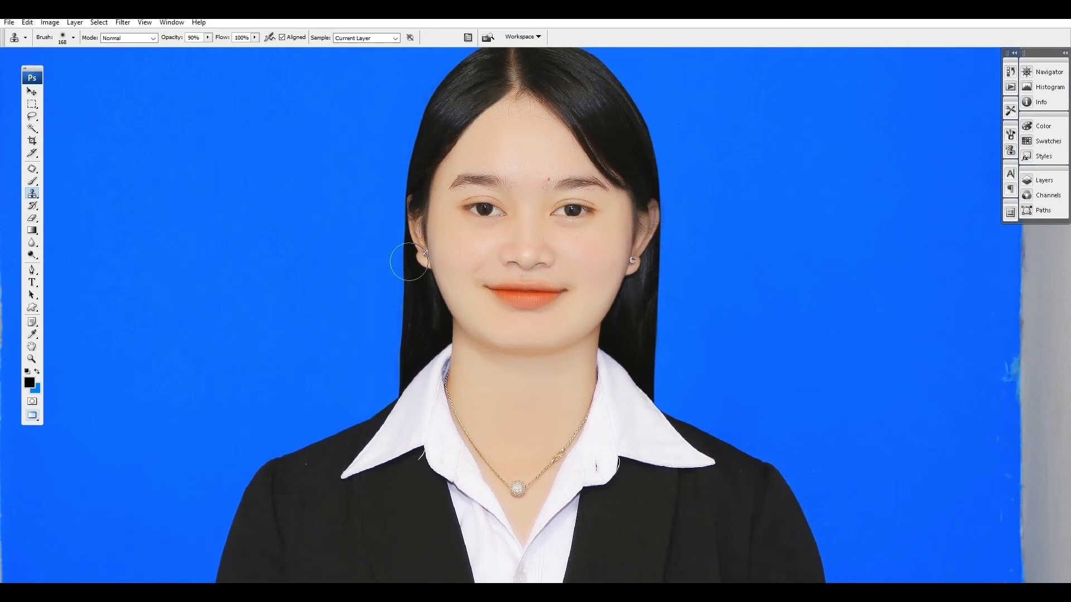
{"action": "key", "text": "p"}
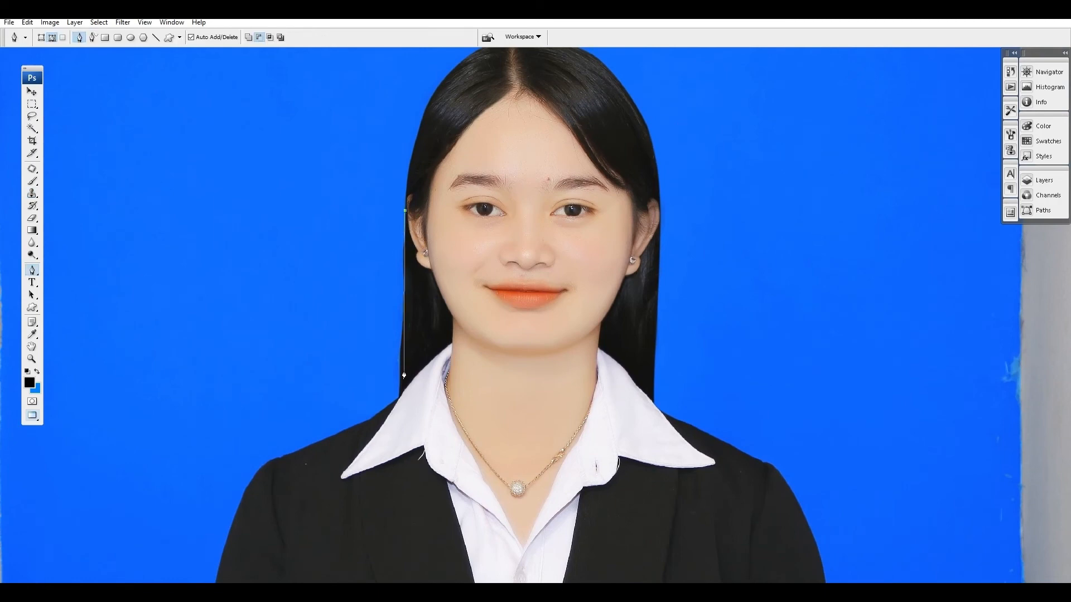
{"action": "left_click_drag", "start_coordinate": [430, 461], "coordinate": [406, 403]}
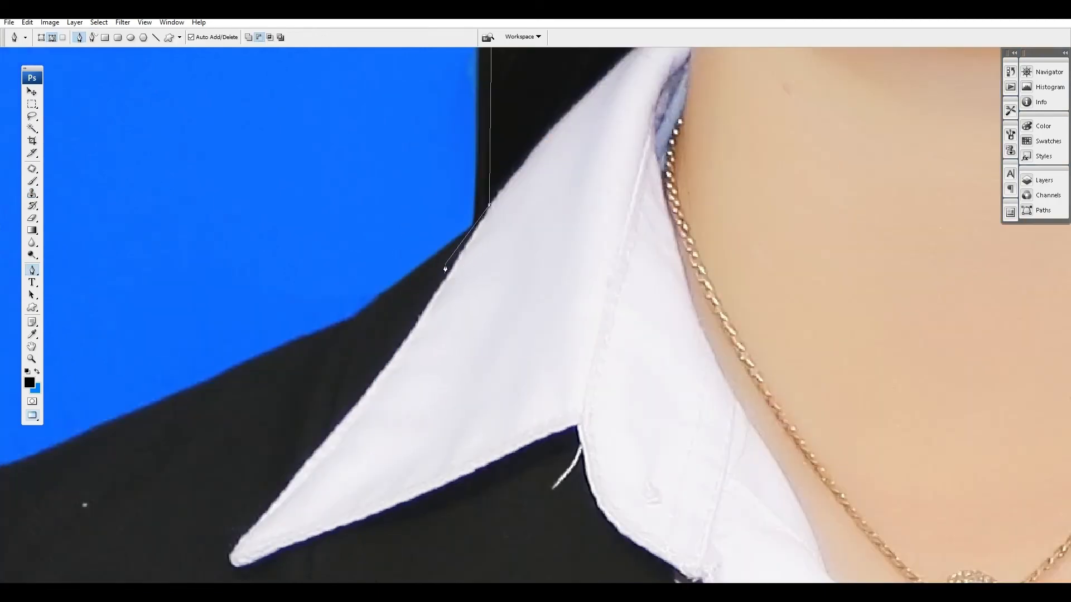
{"action": "left_click_drag", "start_coordinate": [460, 239], "coordinate": [453, 243]}
{"action": "left_click_drag", "start_coordinate": [394, 191], "coordinate": [411, 495]}
{"action": "left_click_drag", "start_coordinate": [309, 212], "coordinate": [318, 383]}
{"action": "left_click_drag", "start_coordinate": [328, 198], "coordinate": [332, 83]}
{"action": "key", "text": "ctrl+Return"}
- Clone blue backdrop over the uneven left hair edge inside the selection, from beside the ear down to the collar
{"action": "key", "text": "s"}
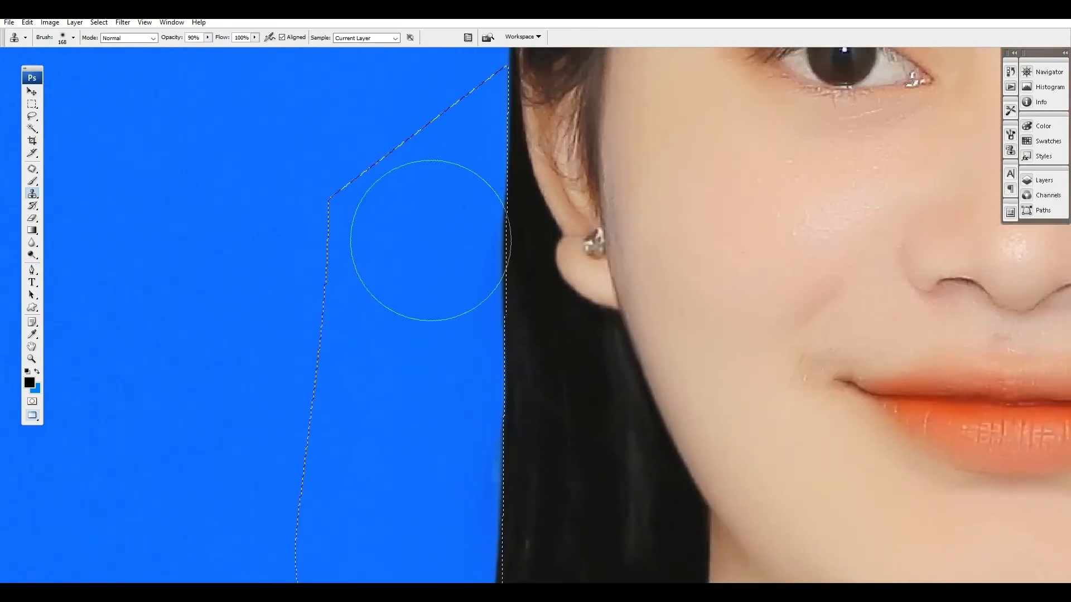
{"action": "mouse_move", "coordinate": [473, 455]}
{"action": "left_mouse_down"}
{"action": "mouse_move", "coordinate": [524, 301]}
{"action": "mouse_move", "coordinate": [512, 191]}
{"action": "left_mouse_up"}
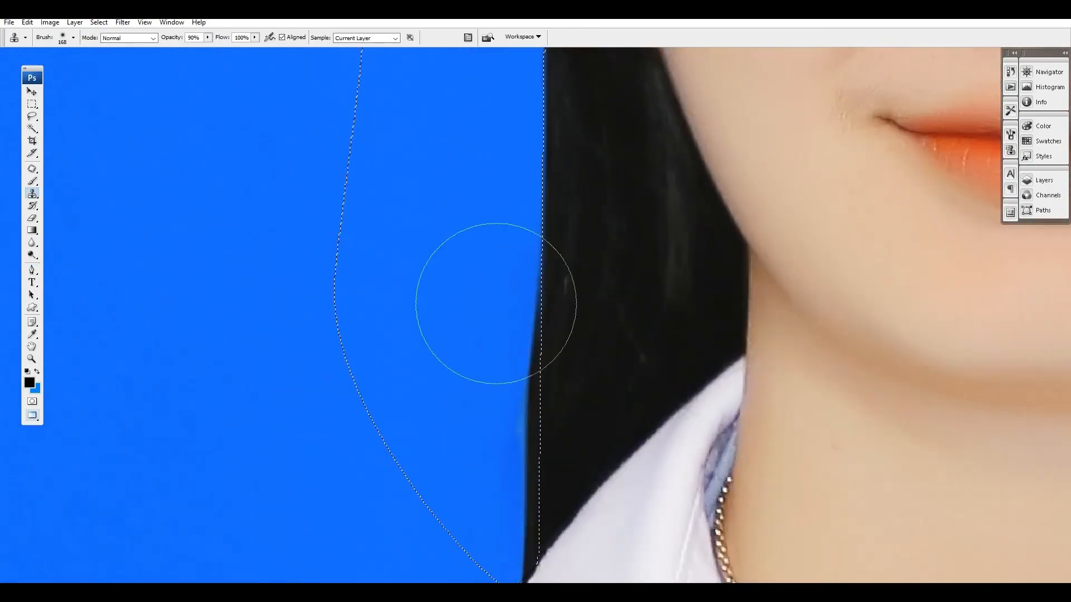
{"action": "left_click_drag", "start_coordinate": [497, 303], "coordinate": [514, 518]}
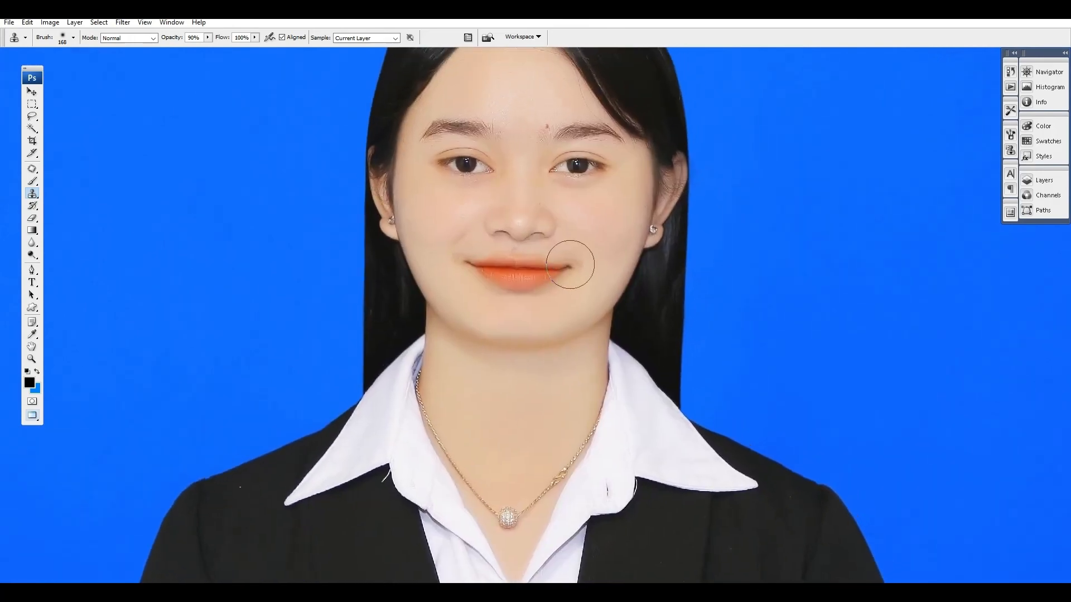
- Start the Burn tool to darken midtones on the portrait
{"action": "key", "text": "o"}
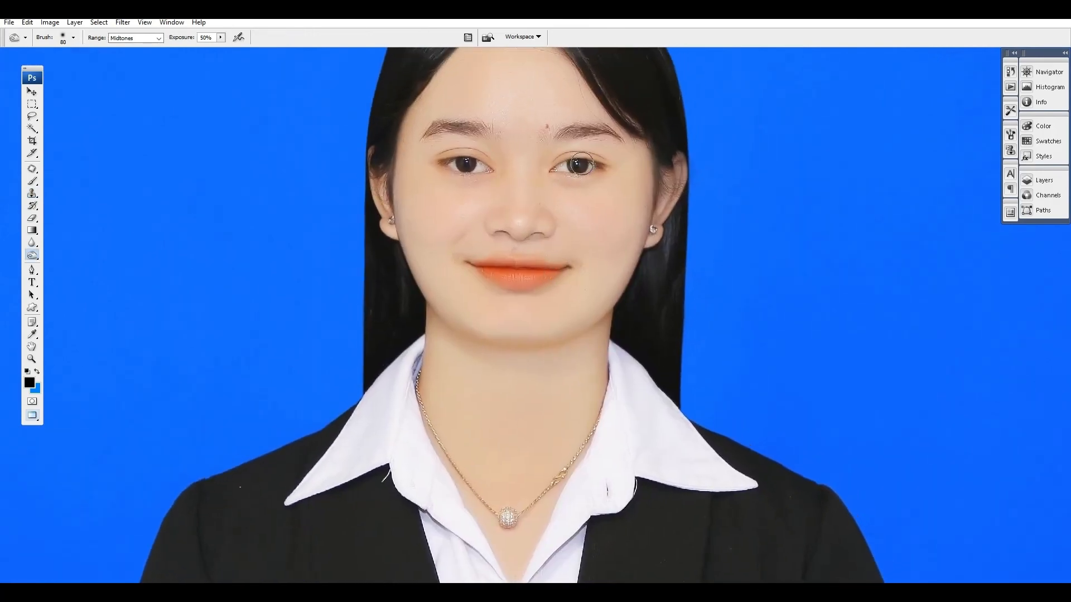